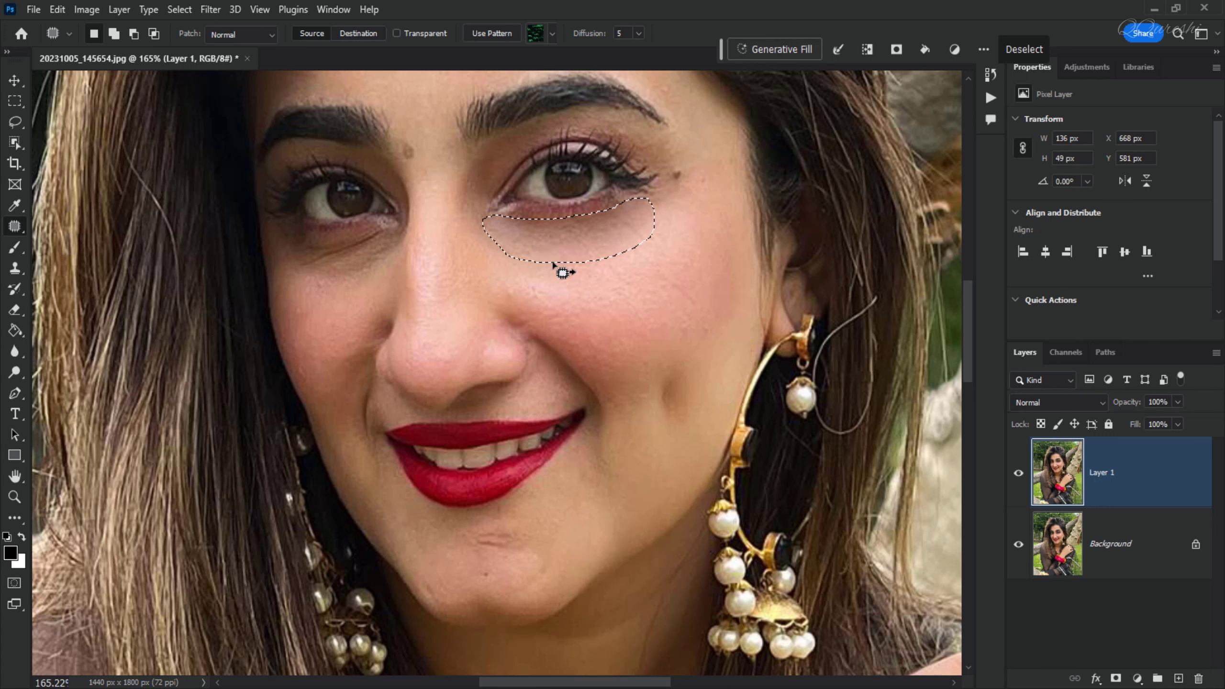
Step: Fade the patch beneath the eye on the photo's right side to 50% opacity, deselect it, and compare Layer 1 with the original
{"action": "key", "text": "ctrl+z"}
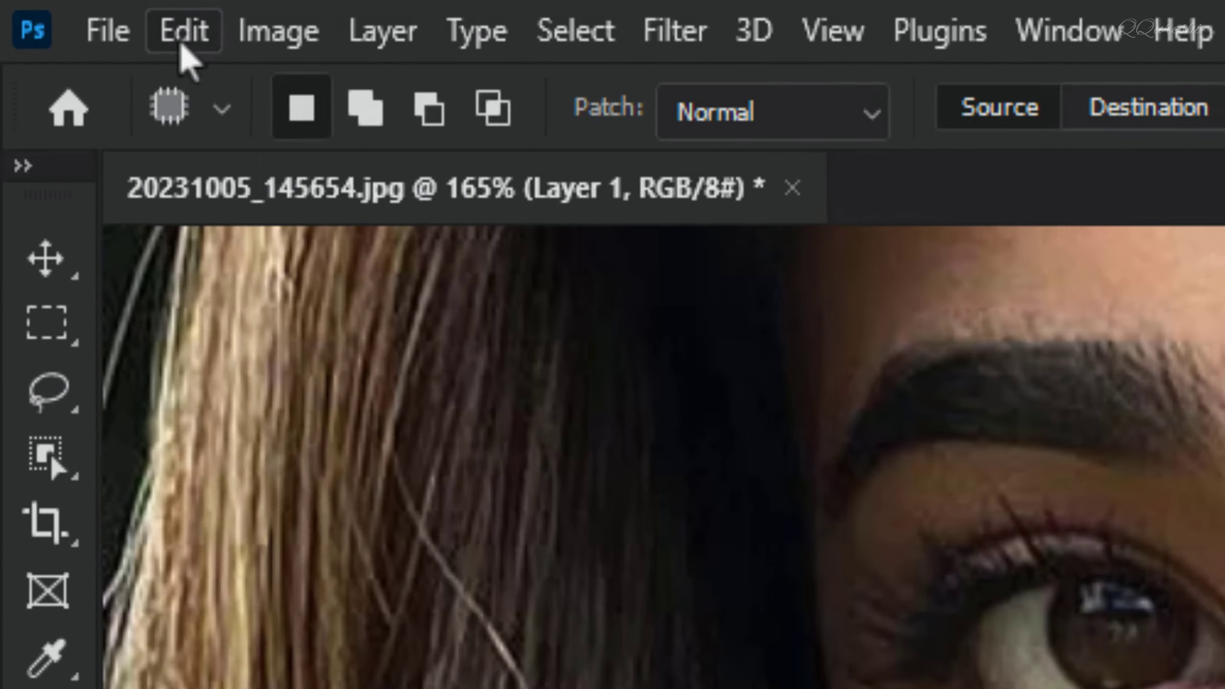
{"action": "left_click", "coordinate": [58, 10]}
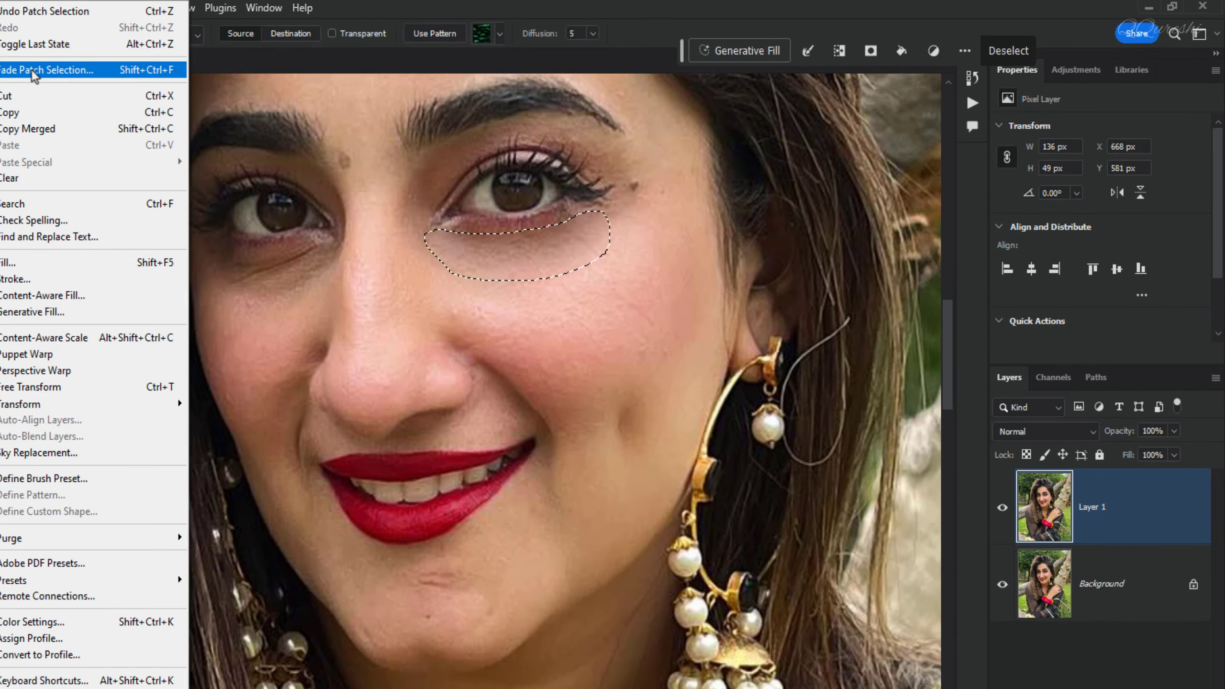
{"action": "left_click", "coordinate": [119, 68]}
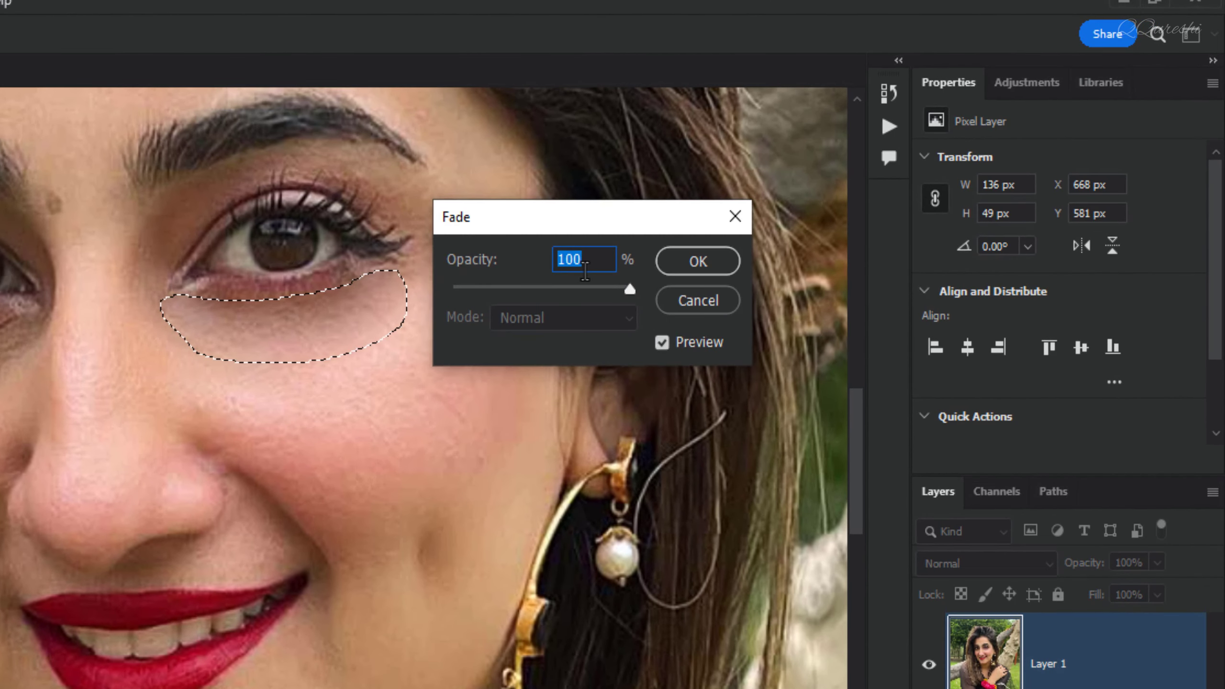
{"action": "left_click_drag", "start_coordinate": [630, 291], "coordinate": [450, 289]}
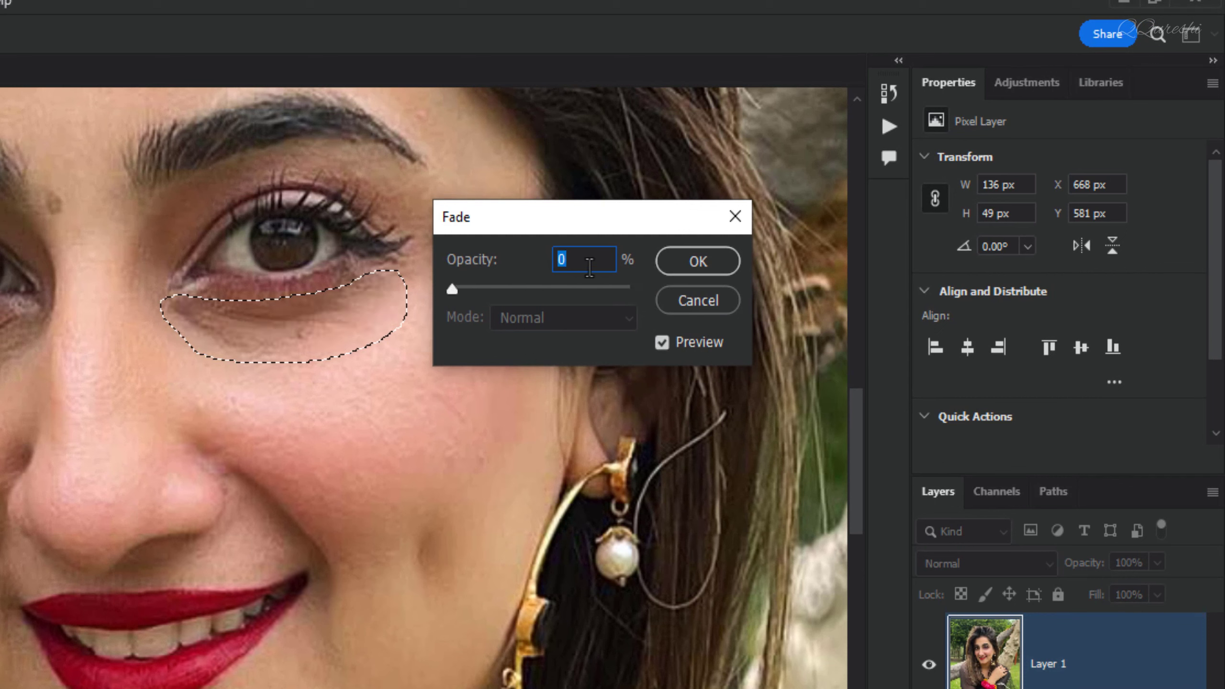
{"action": "type", "text": "50"}
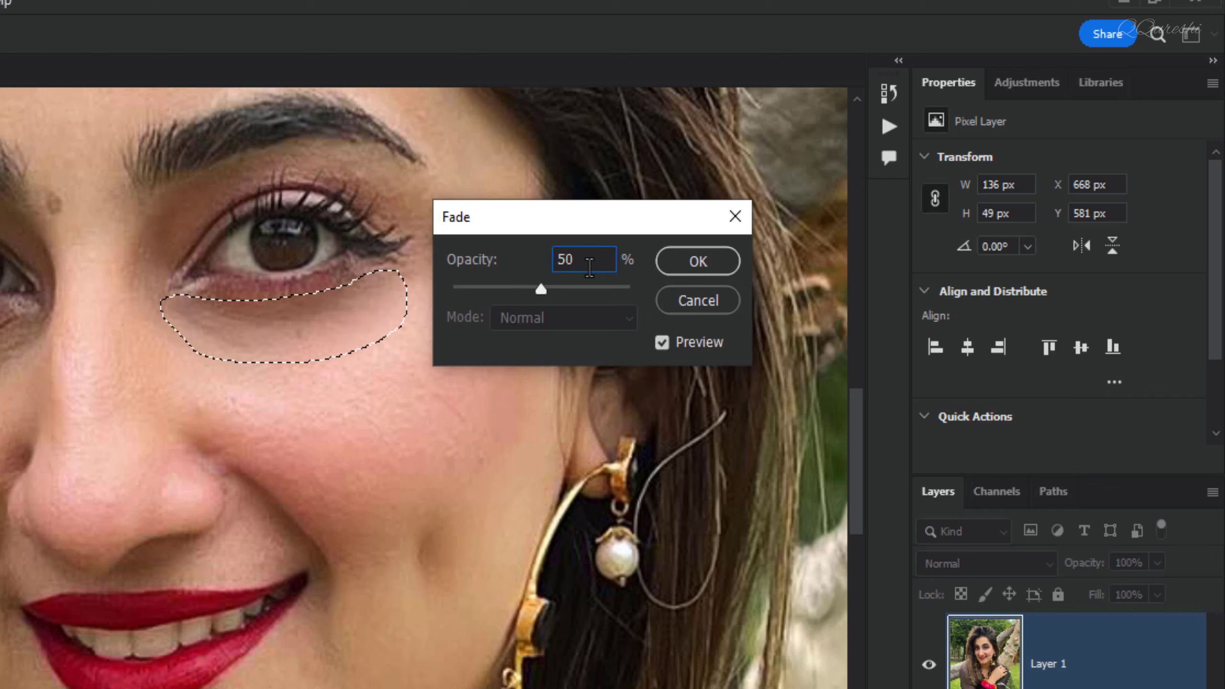
{"action": "left_click", "coordinate": [695, 266]}
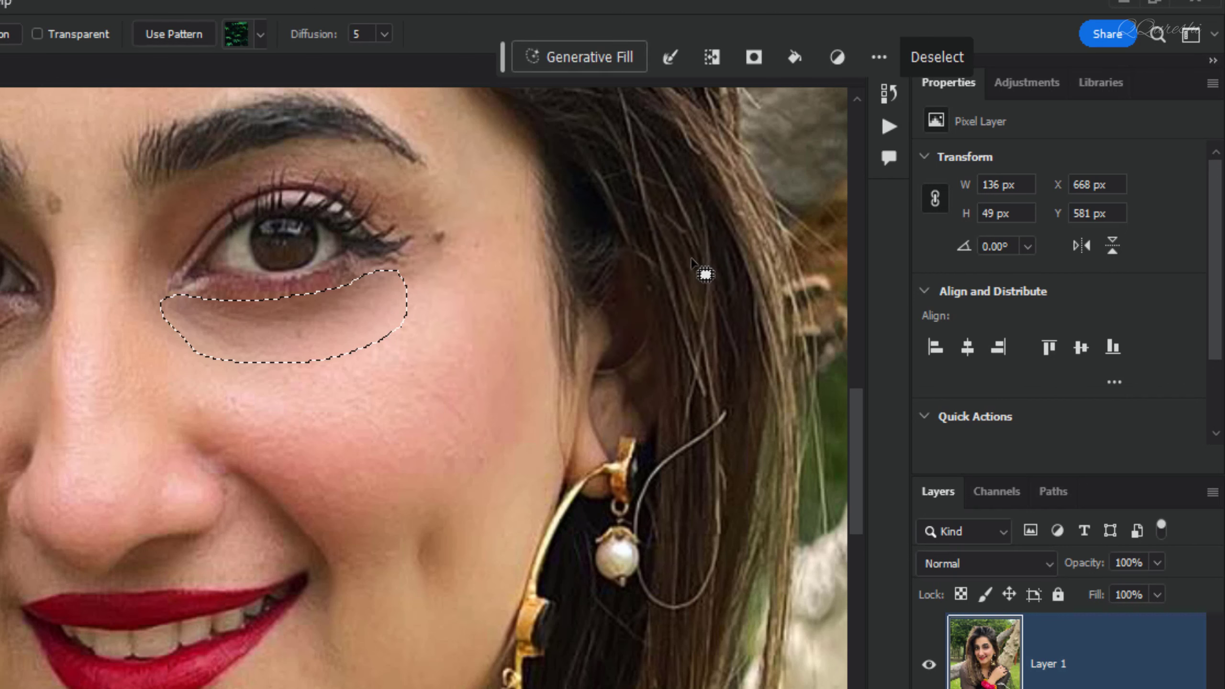
{"action": "key", "text": "ctrl+d"}
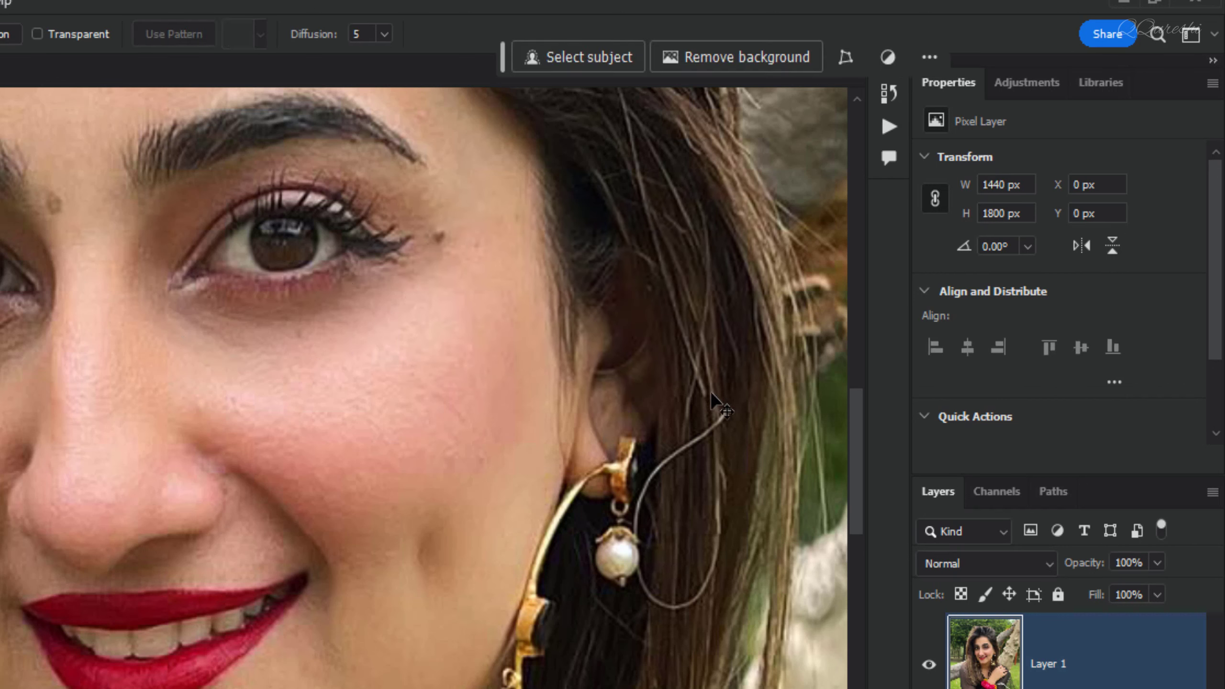
{"action": "left_click", "coordinate": [931, 666]}
{"action": "left_click", "coordinate": [931, 666]}
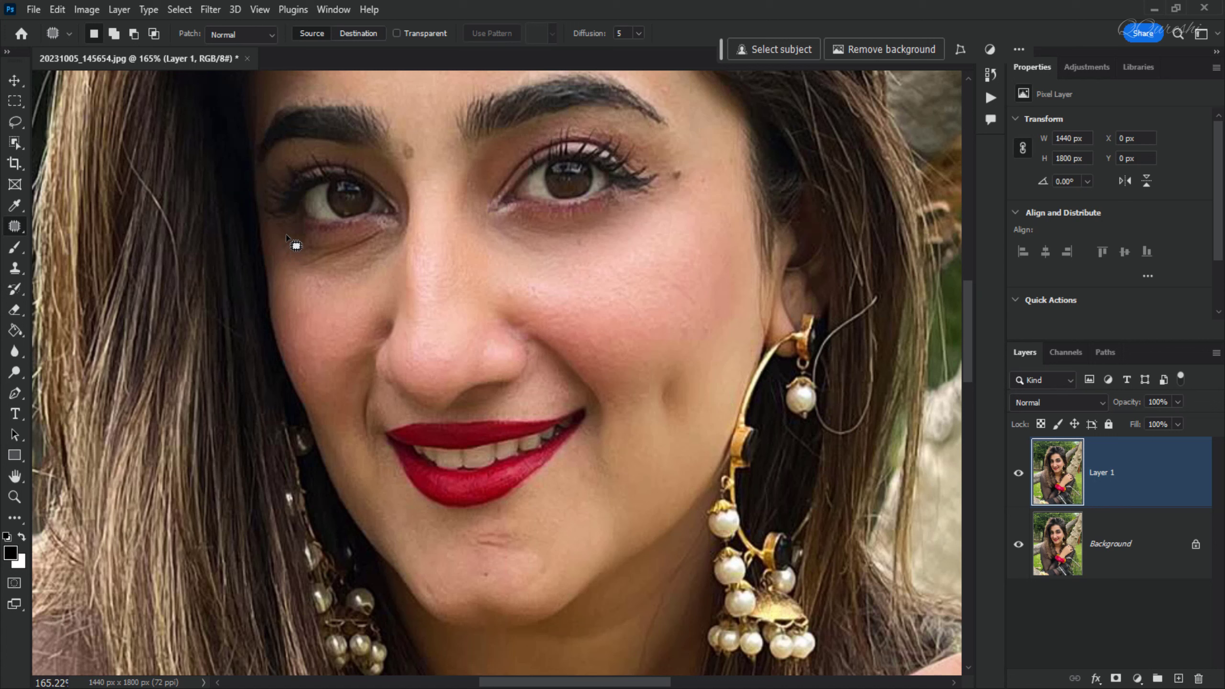
Step: Patch the dark circle under the eye on the photo's left side with cheek skin and fade the patch to 40% opacity
{"action": "mouse_move", "coordinate": [287, 236]}
{"action": "left_mouse_down"}
{"action": "mouse_move", "coordinate": [385, 223]}
{"action": "mouse_move", "coordinate": [386, 252]}
{"action": "mouse_move", "coordinate": [332, 280]}
{"action": "mouse_move", "coordinate": [302, 281]}
{"action": "mouse_move", "coordinate": [281, 265]}
{"action": "mouse_move", "coordinate": [280, 236]}
{"action": "mouse_move", "coordinate": [308, 321]}
{"action": "left_mouse_up"}
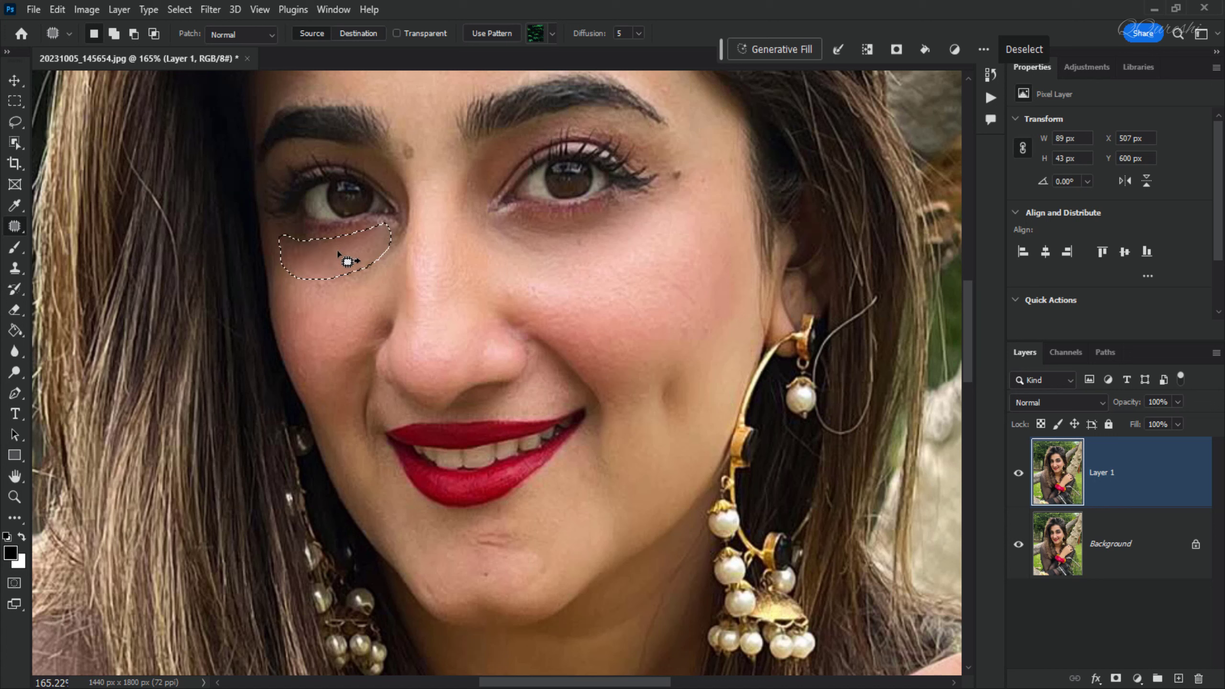
{"action": "left_click", "coordinate": [57, 10]}
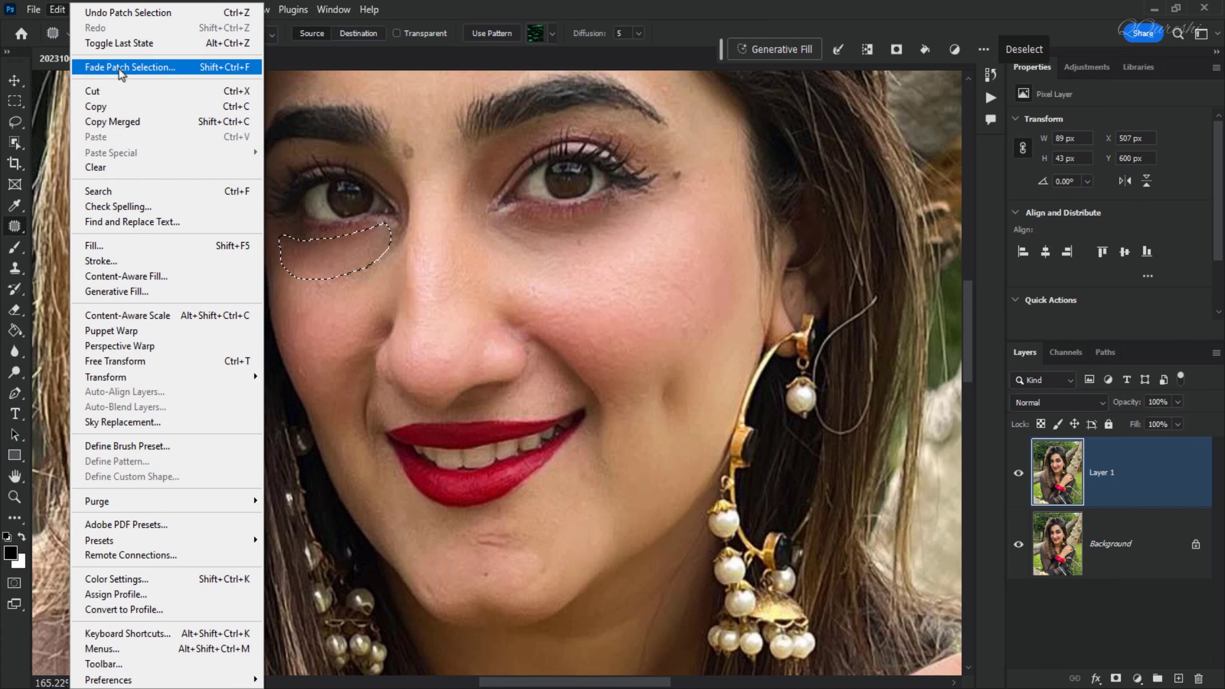
{"action": "left_click", "coordinate": [178, 68]}
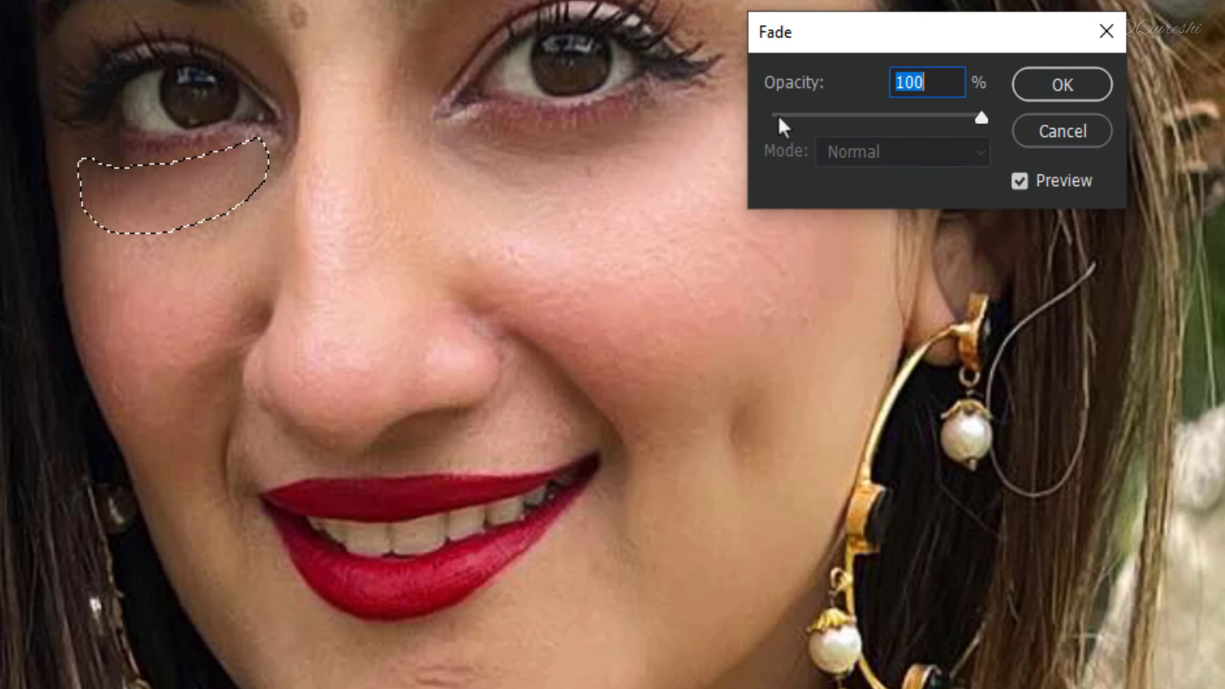
{"action": "type", "text": "50"}
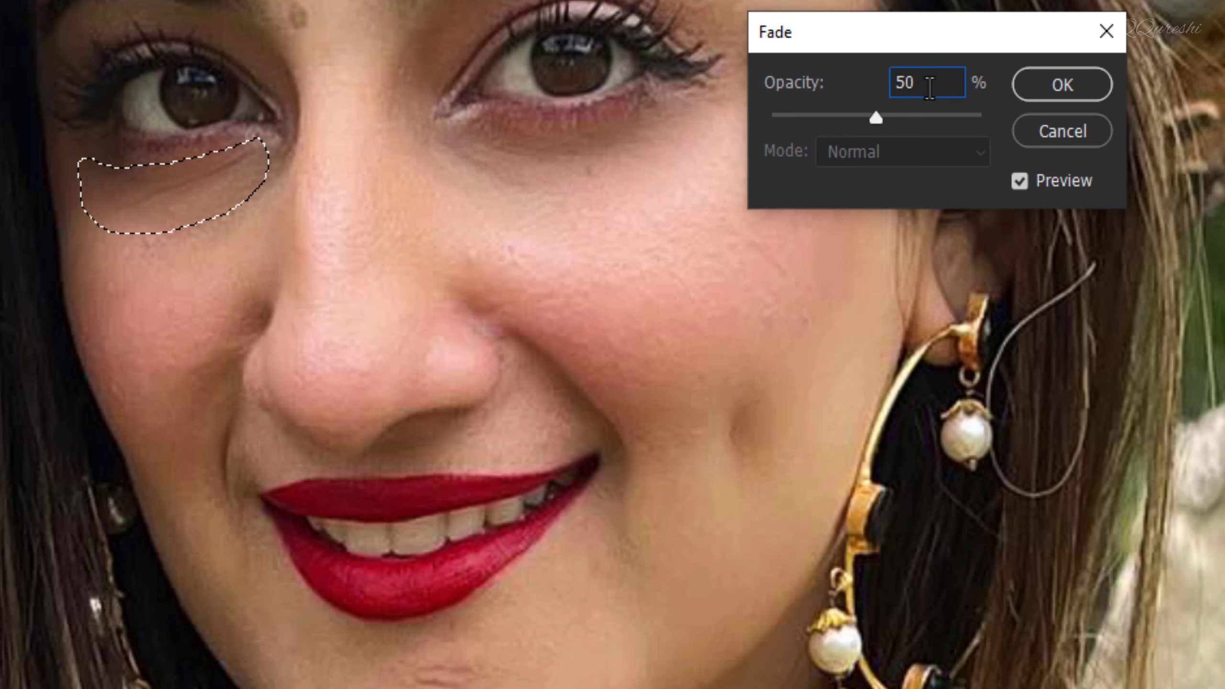
{"action": "left_click_drag", "start_coordinate": [939, 80], "coordinate": [857, 84]}
{"action": "type", "text": "40"}
{"action": "left_click", "coordinate": [1063, 89]}
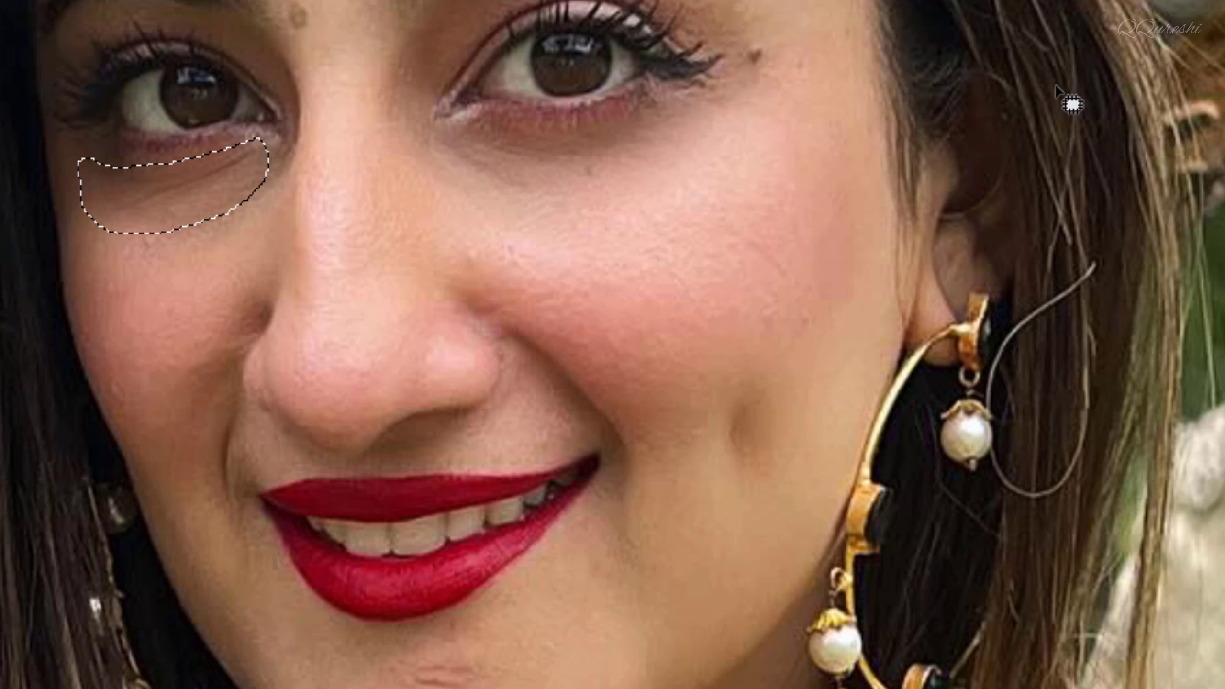
{"action": "key", "text": "ctrl+d"}
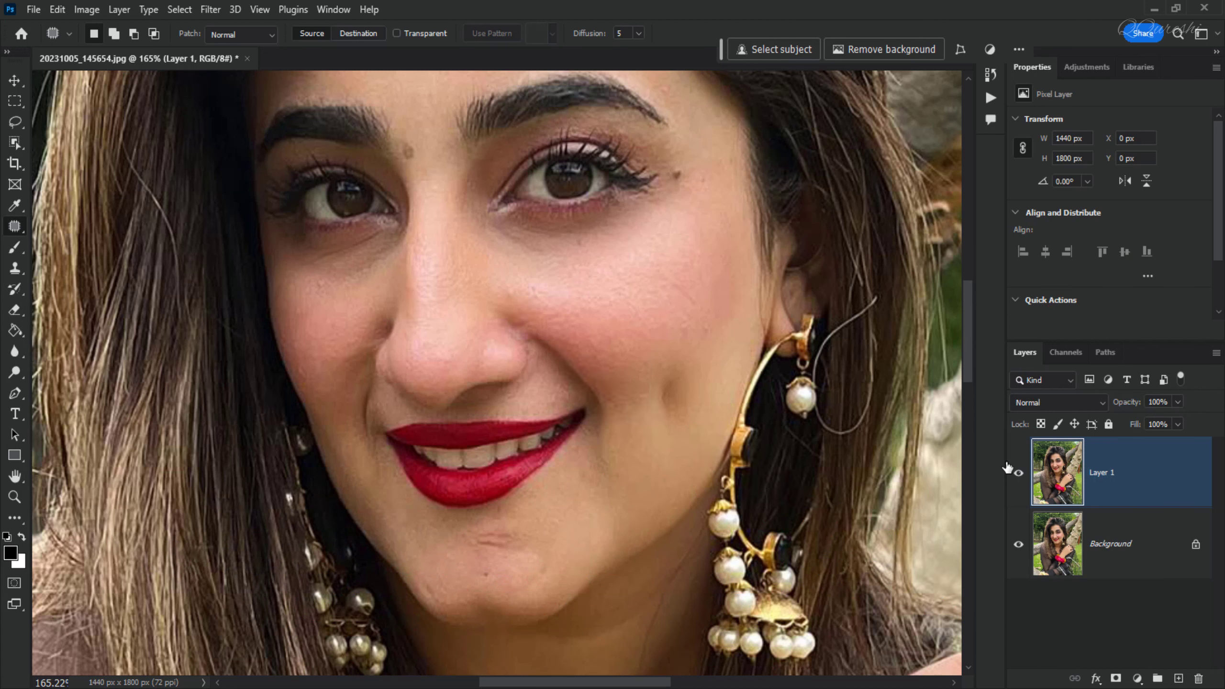
Step: Open Neural Filters for Layer 1 and enable JPEG Artifacts Removal
{"action": "key", "text": "ctrl+0"}
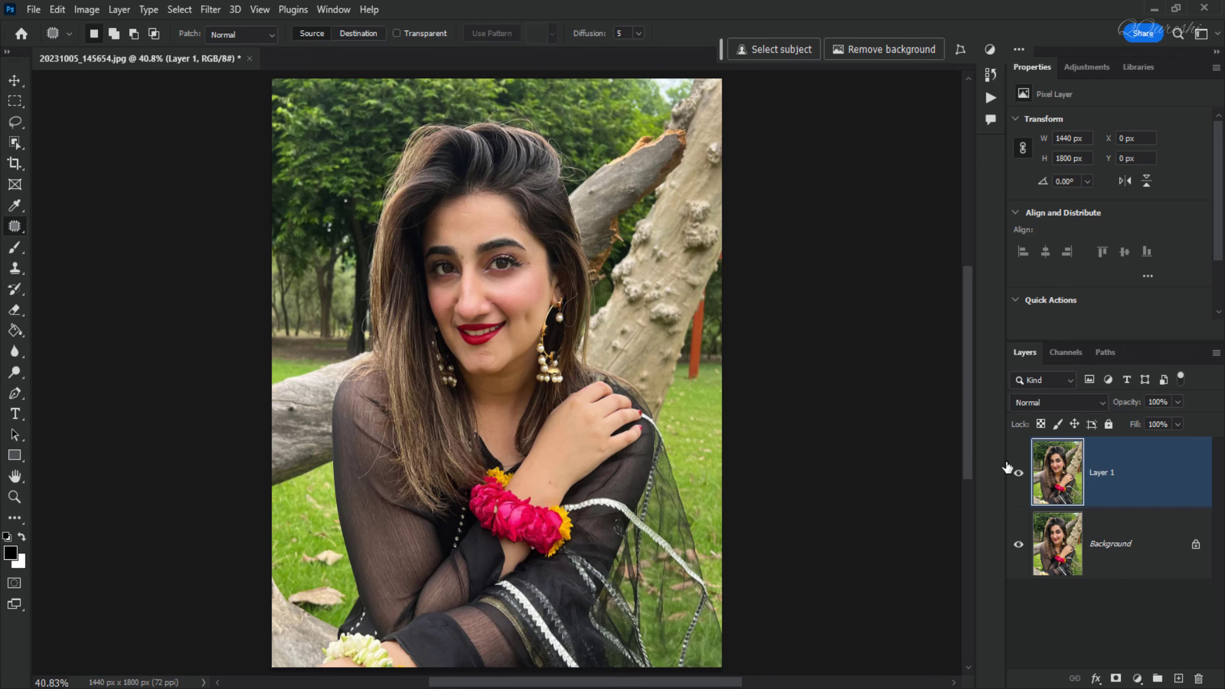
{"action": "key", "text": "ctrl+1"}
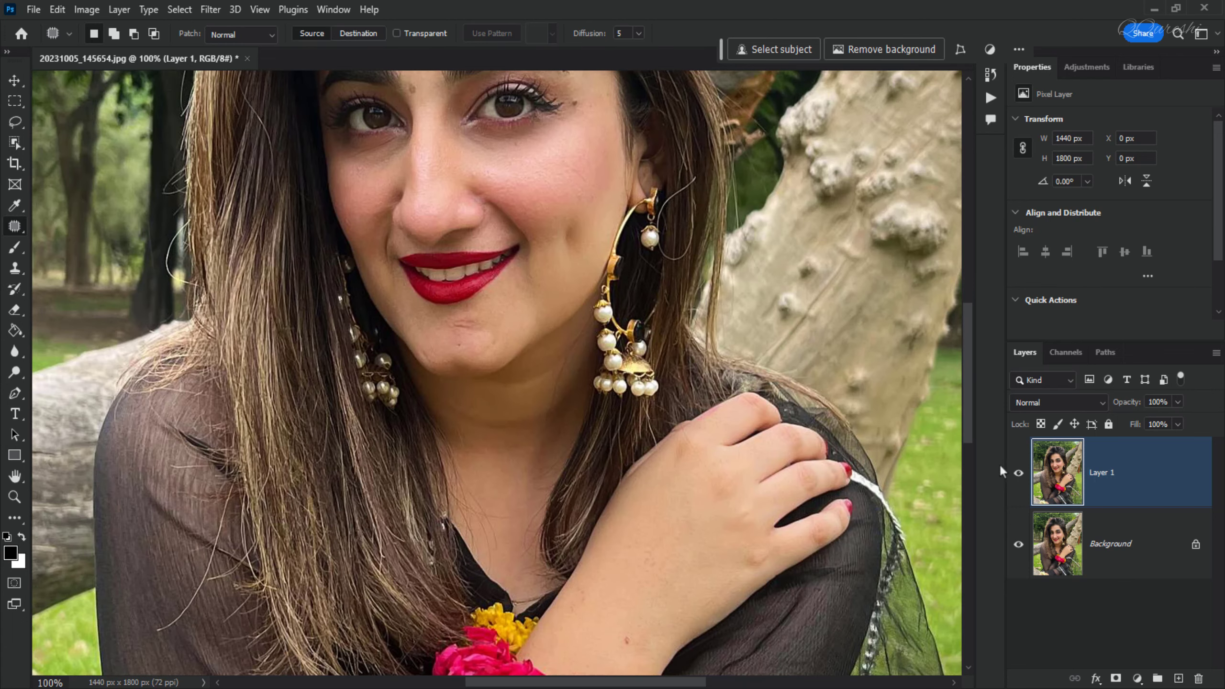
{"action": "left_click_drag", "start_coordinate": [509, 156], "coordinate": [519, 383]}
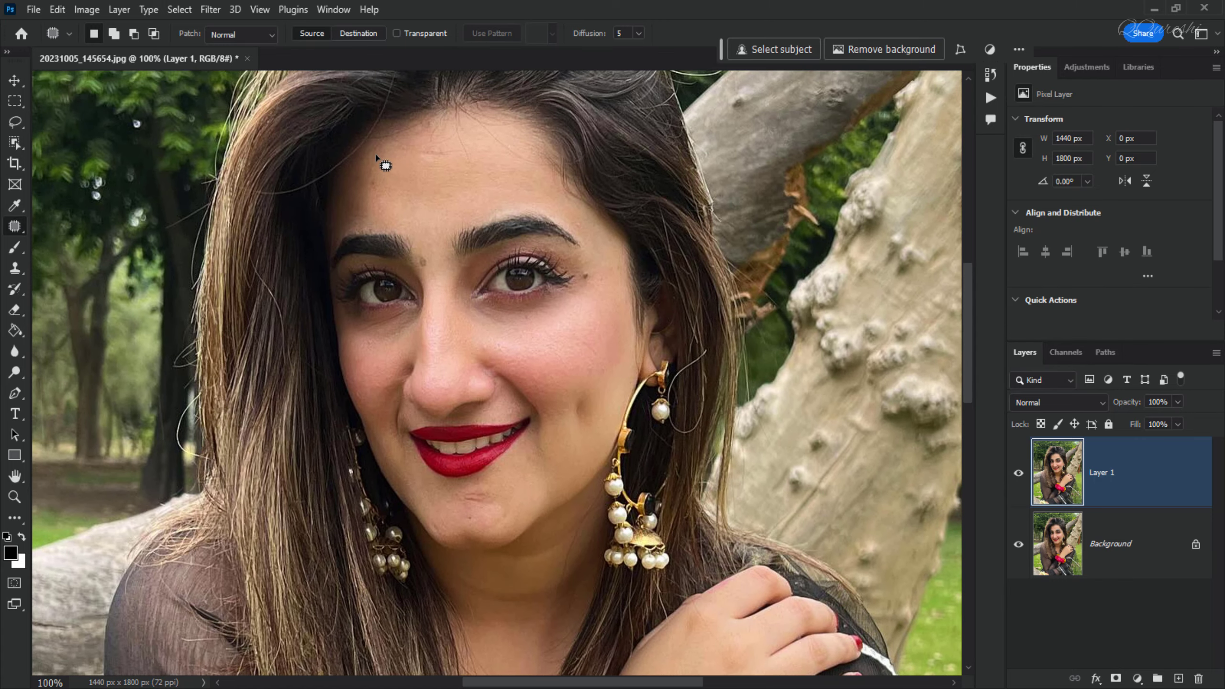
{"action": "left_click", "coordinate": [210, 9]}
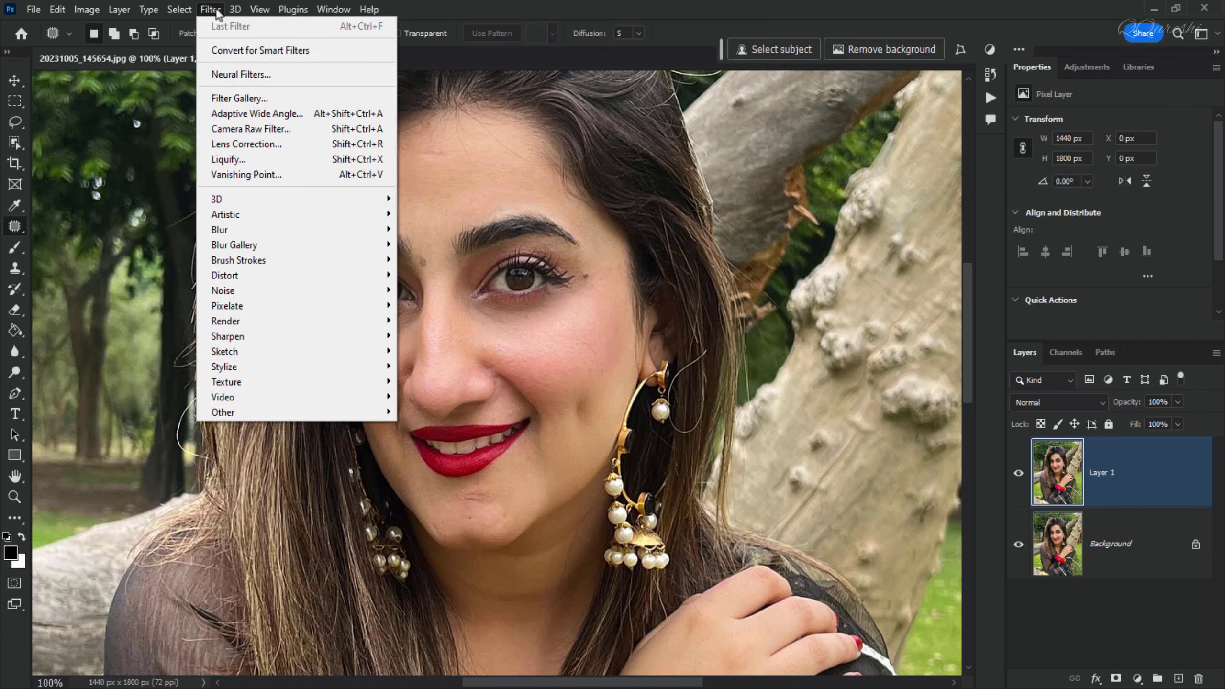
{"action": "left_click", "coordinate": [218, 76]}
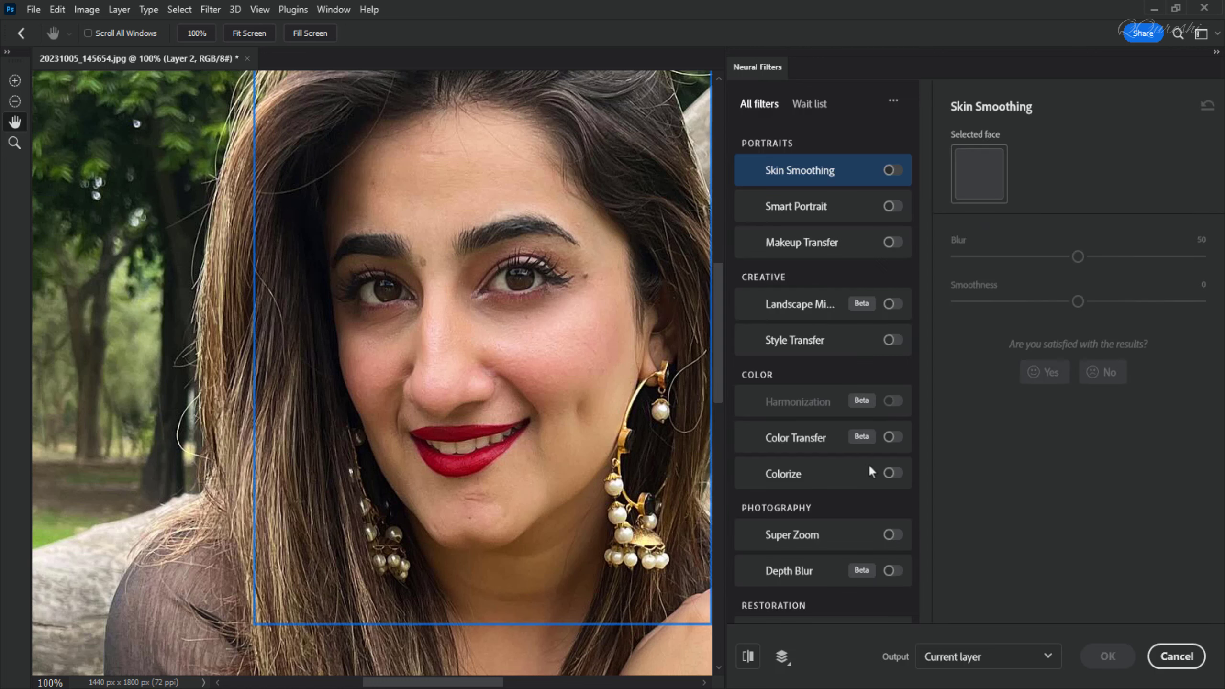
{"action": "scroll", "coordinate": [869, 469], "scroll_direction": "down", "scroll_amount": 1}
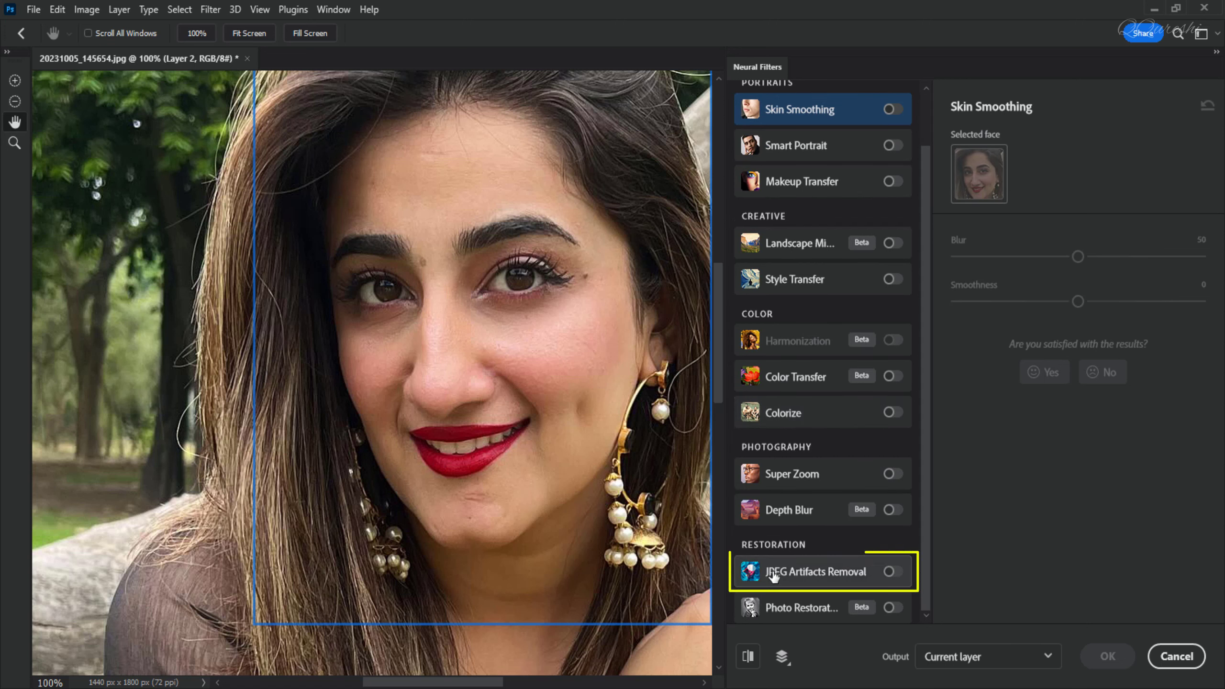
{"action": "mouse_move", "coordinate": [771, 581]}
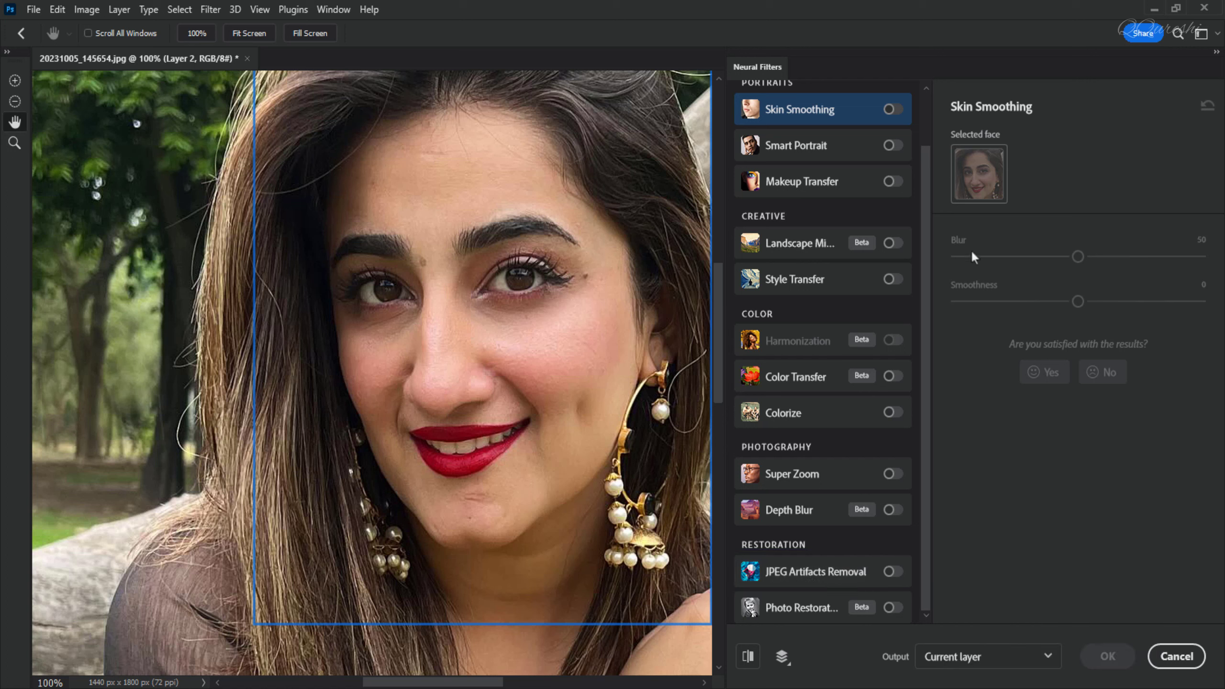
{"action": "left_click", "coordinate": [892, 573]}
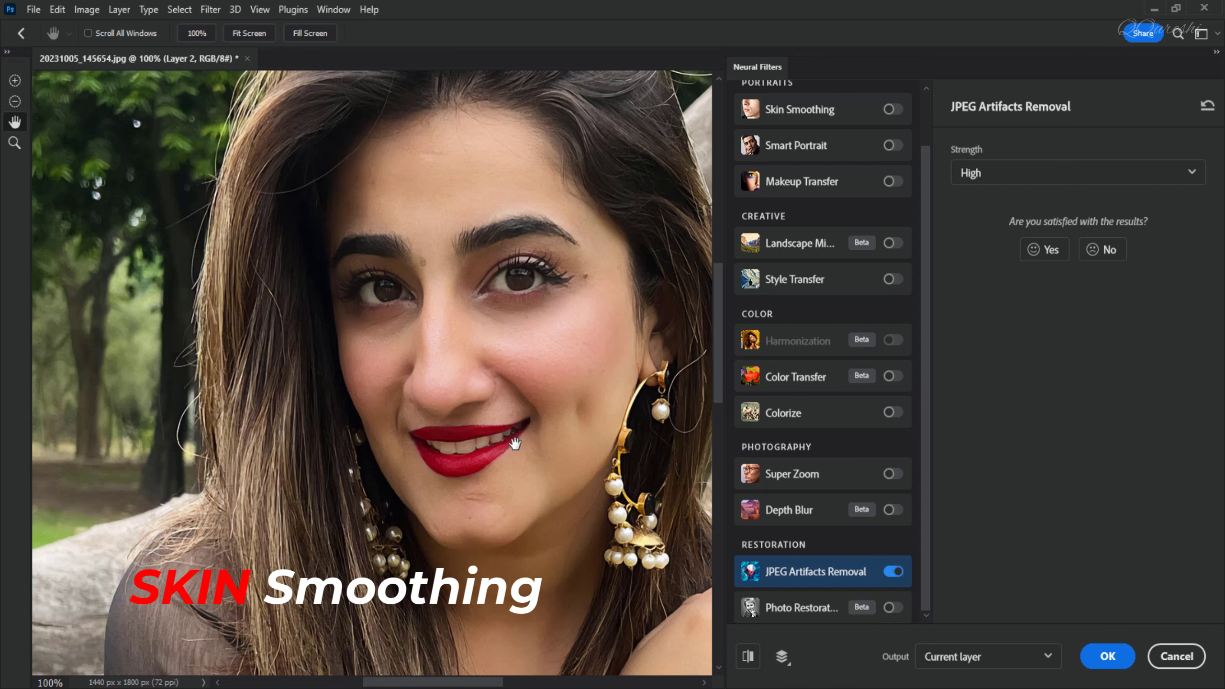
Step: Add Skin Smoothing with Smoothness +20, apply the neural filters to the current layer, and clear the selection
{"action": "left_click", "coordinate": [802, 115]}
{"action": "left_click", "coordinate": [890, 109]}
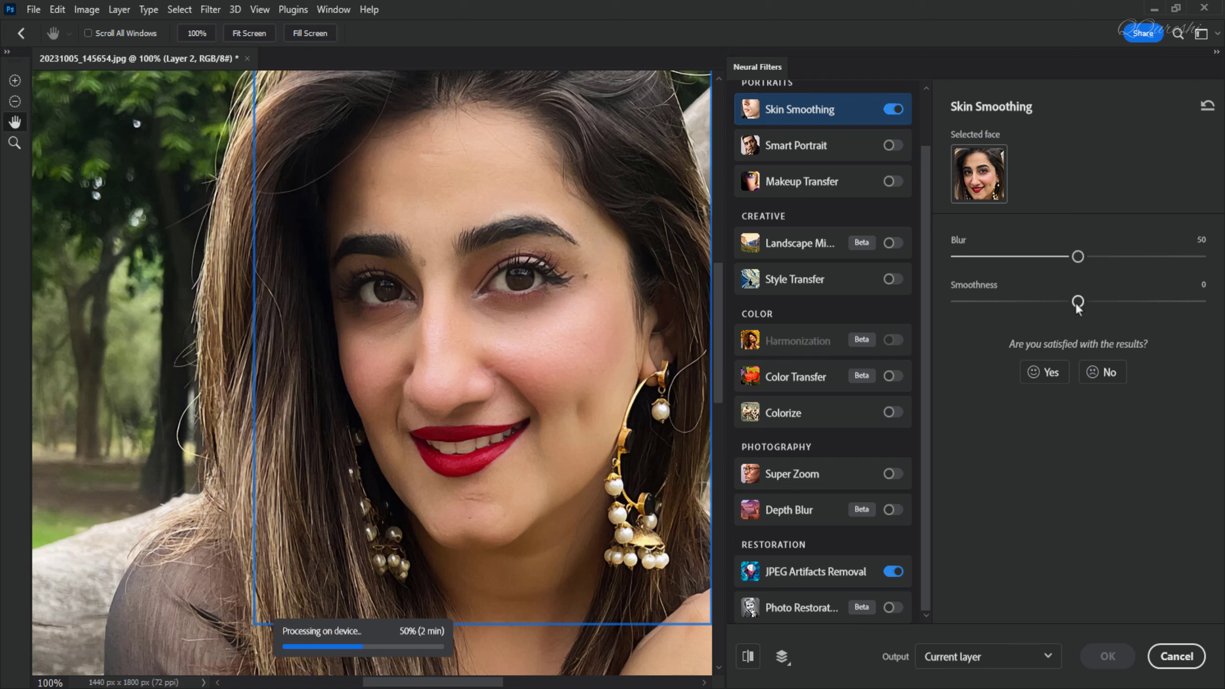
{"action": "left_click", "coordinate": [1199, 299]}
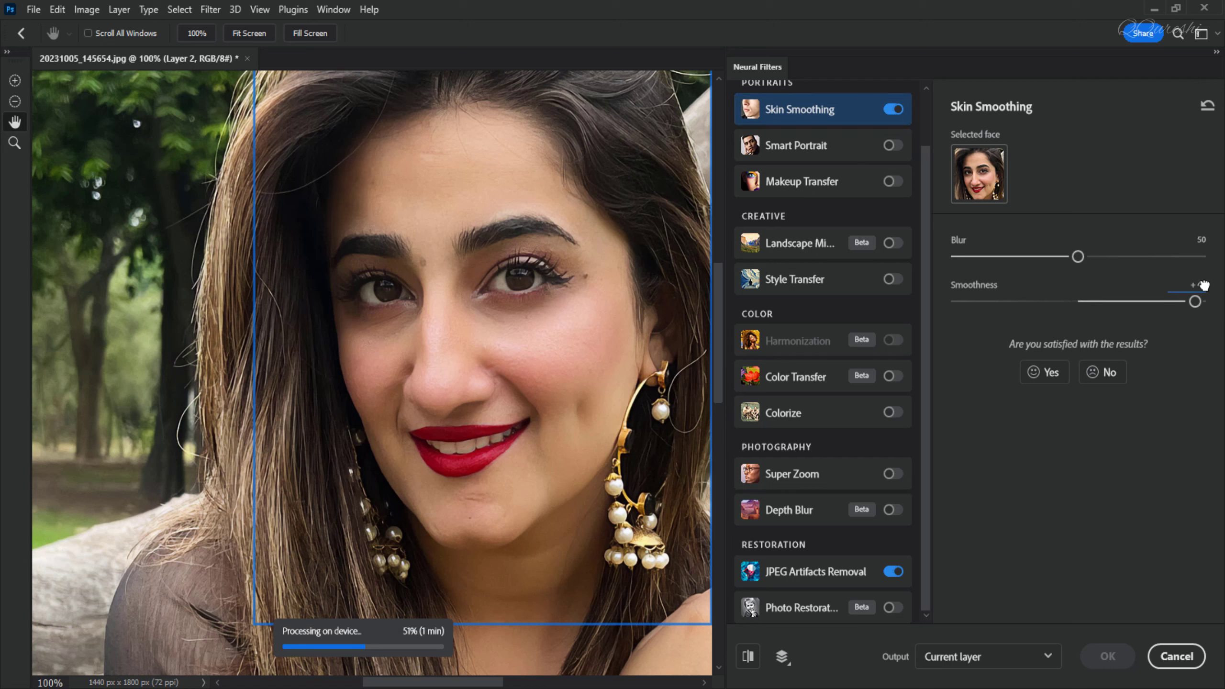
{"action": "left_click_drag", "start_coordinate": [1195, 302], "coordinate": [1129, 308]}
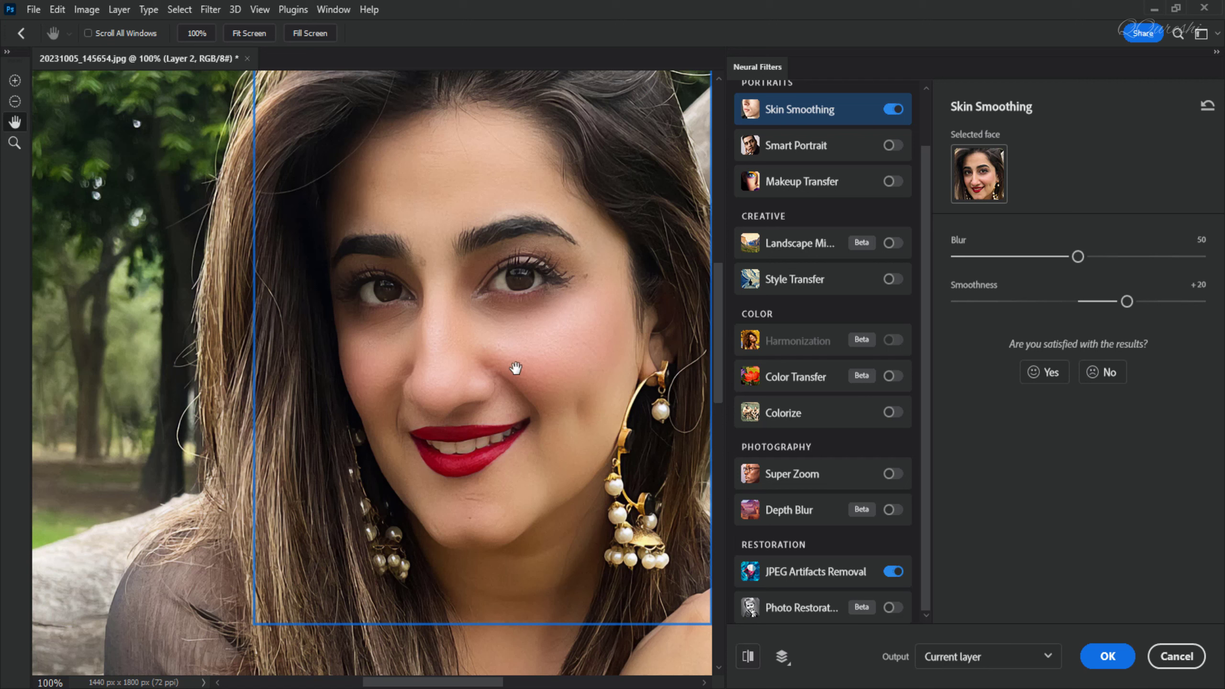
{"action": "left_click", "coordinate": [1107, 657]}
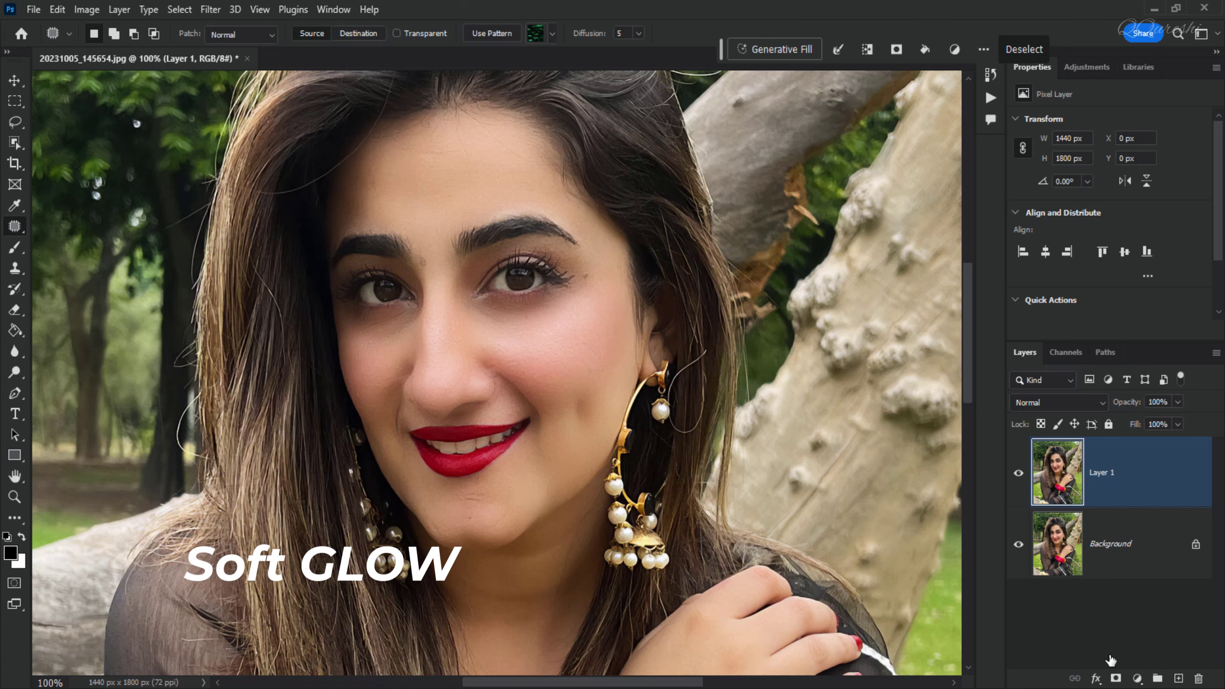
{"action": "key", "text": "ctrl+0"}
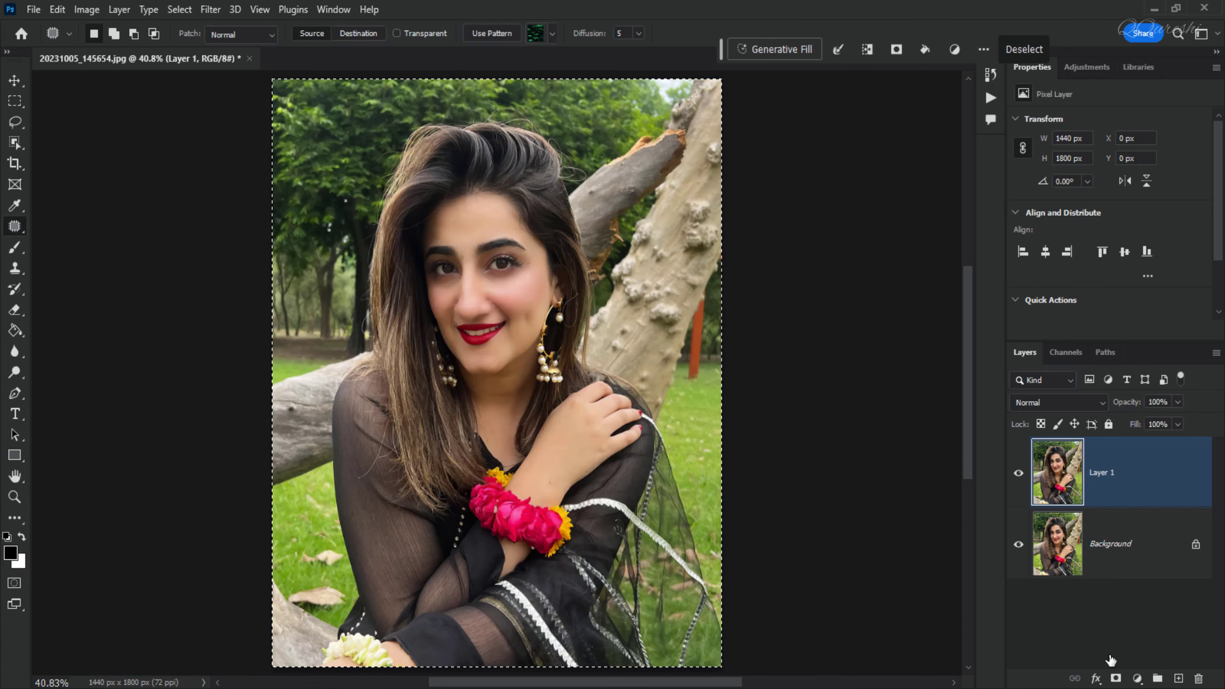
{"action": "key", "text": "ctrl+d"}
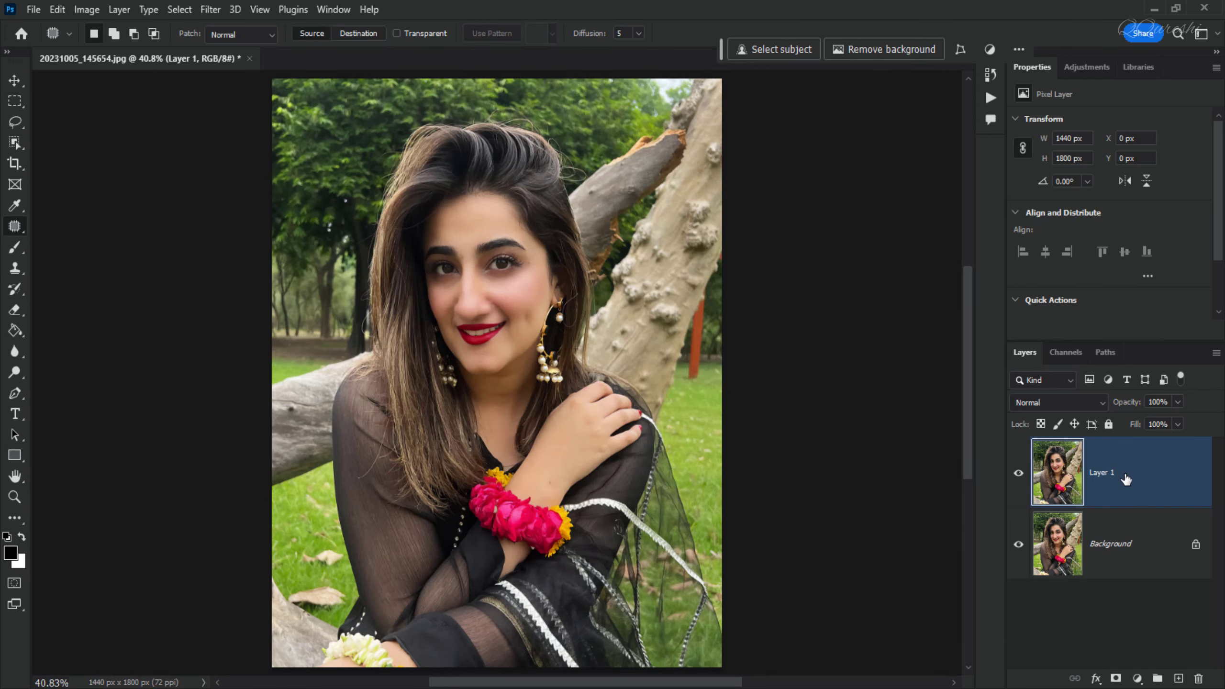
Step: Convert Layer 1 to a smart object and apply a Gaussian Blur with a 50-pixel radius
{"action": "right_click", "coordinate": [1125, 479]}
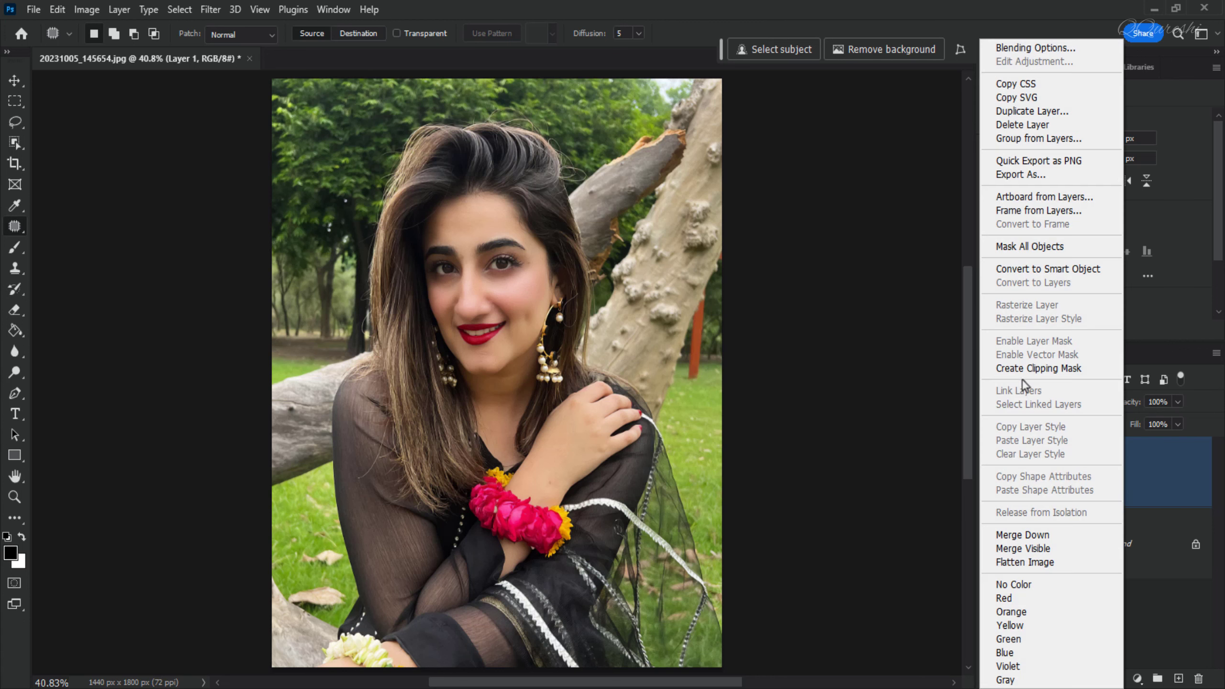
{"action": "left_click", "coordinate": [1014, 271]}
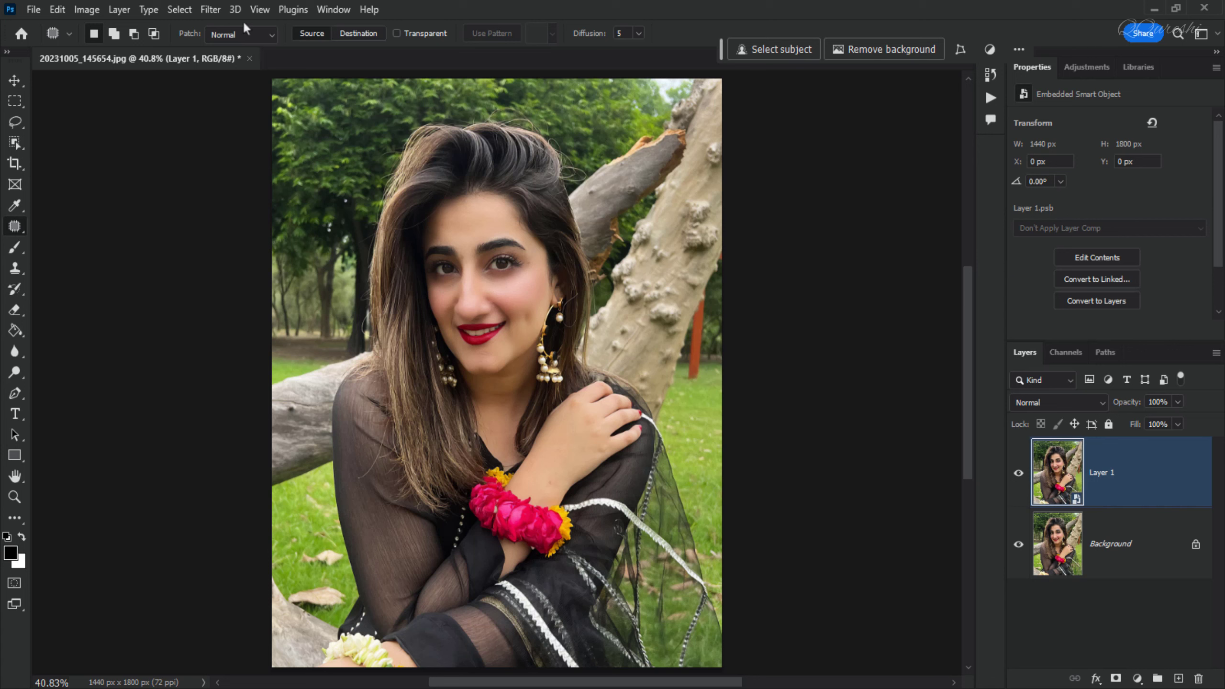
{"action": "left_click", "coordinate": [212, 14]}
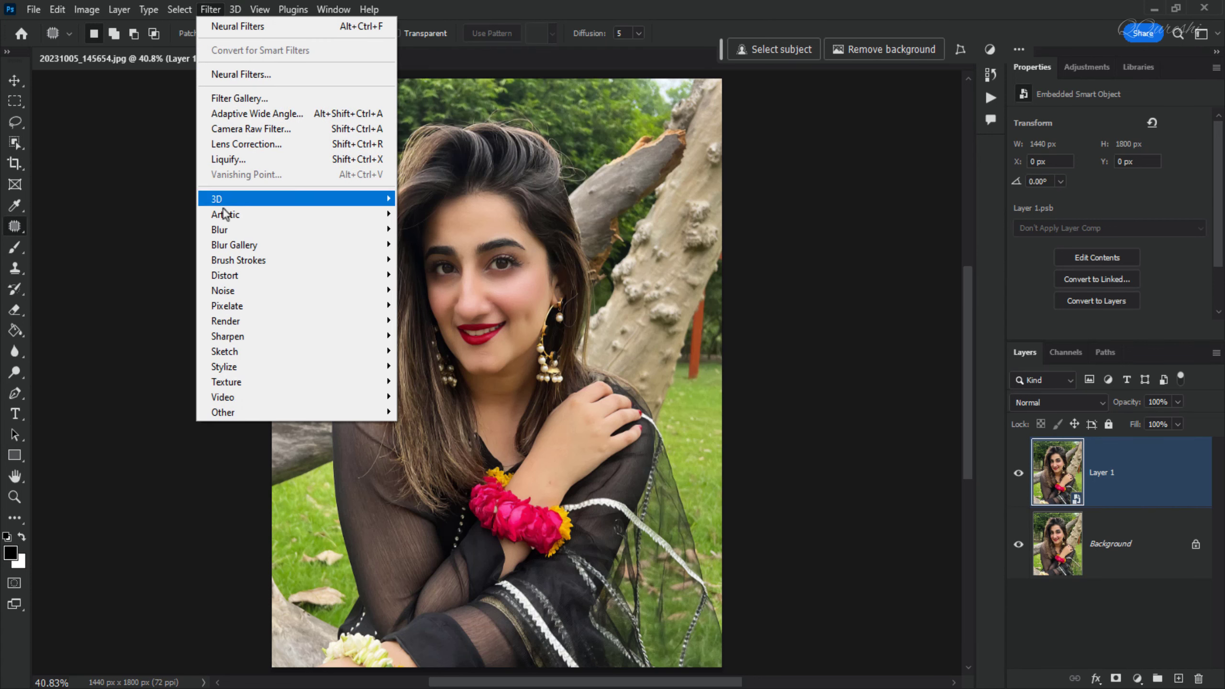
{"action": "mouse_move", "coordinate": [227, 230]}
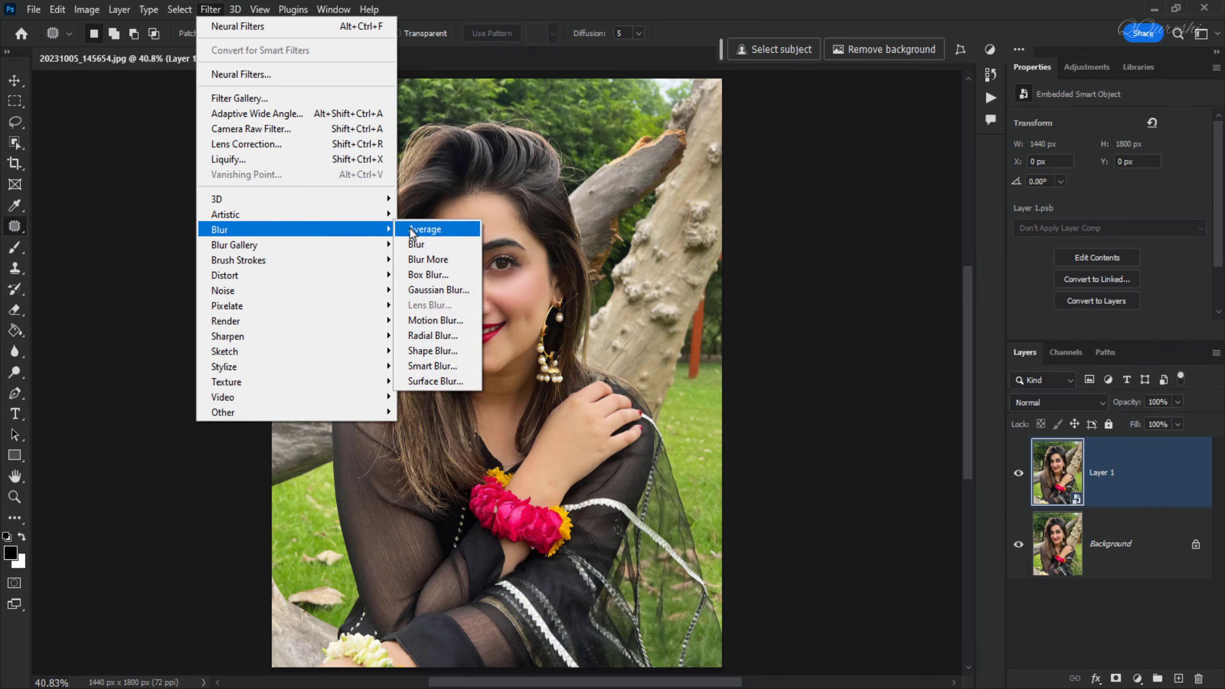
{"action": "left_click", "coordinate": [435, 291]}
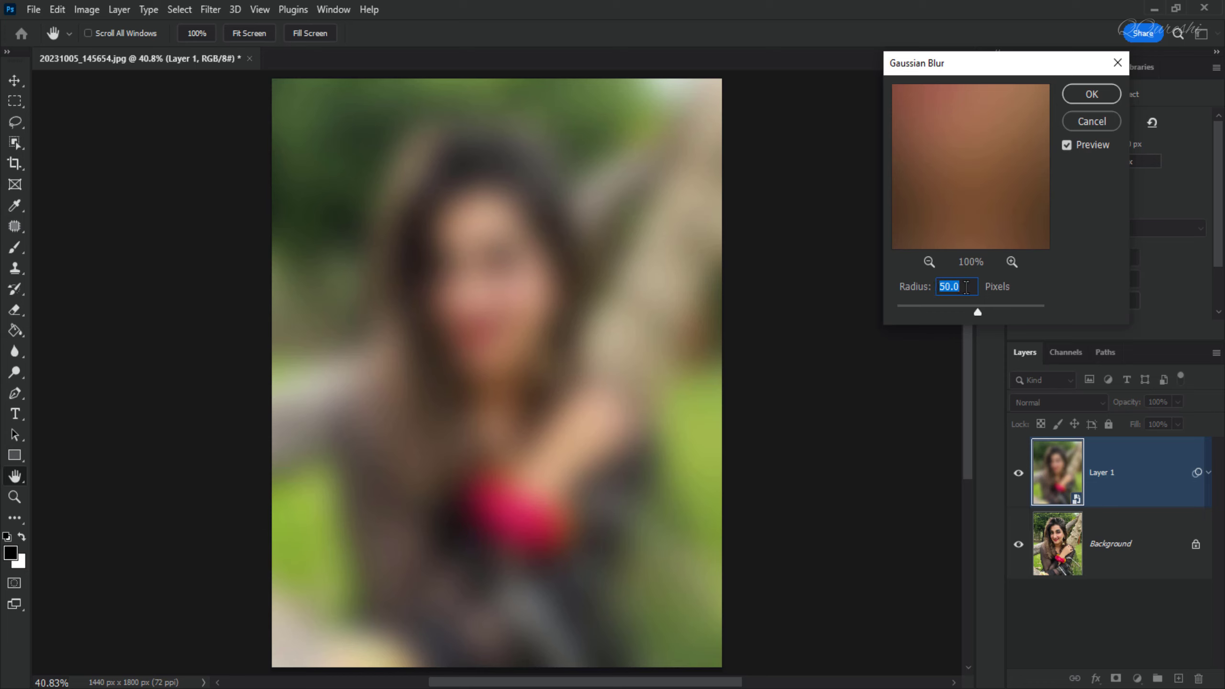
{"action": "left_click", "coordinate": [1091, 95]}
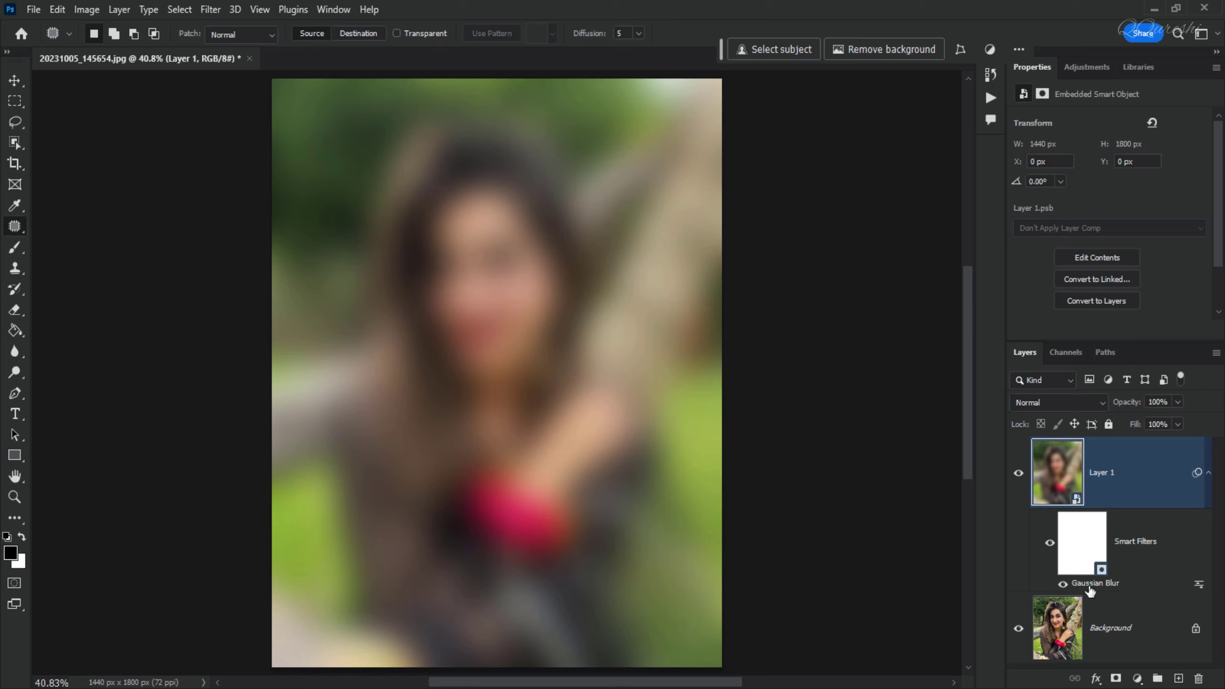
Step: Set the blending options of Layer 1's Gaussian Blur smart filter to Screen mode at 25% opacity
{"action": "double_click", "coordinate": [1200, 585]}
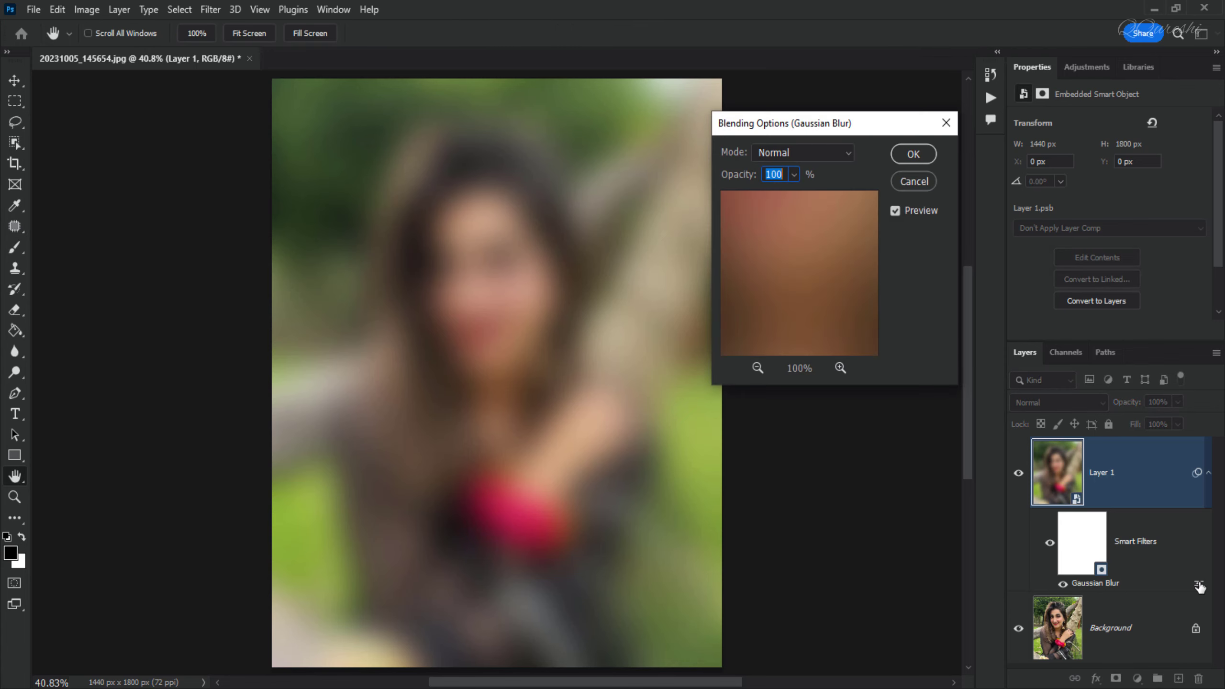
{"action": "left_click", "coordinate": [785, 153]}
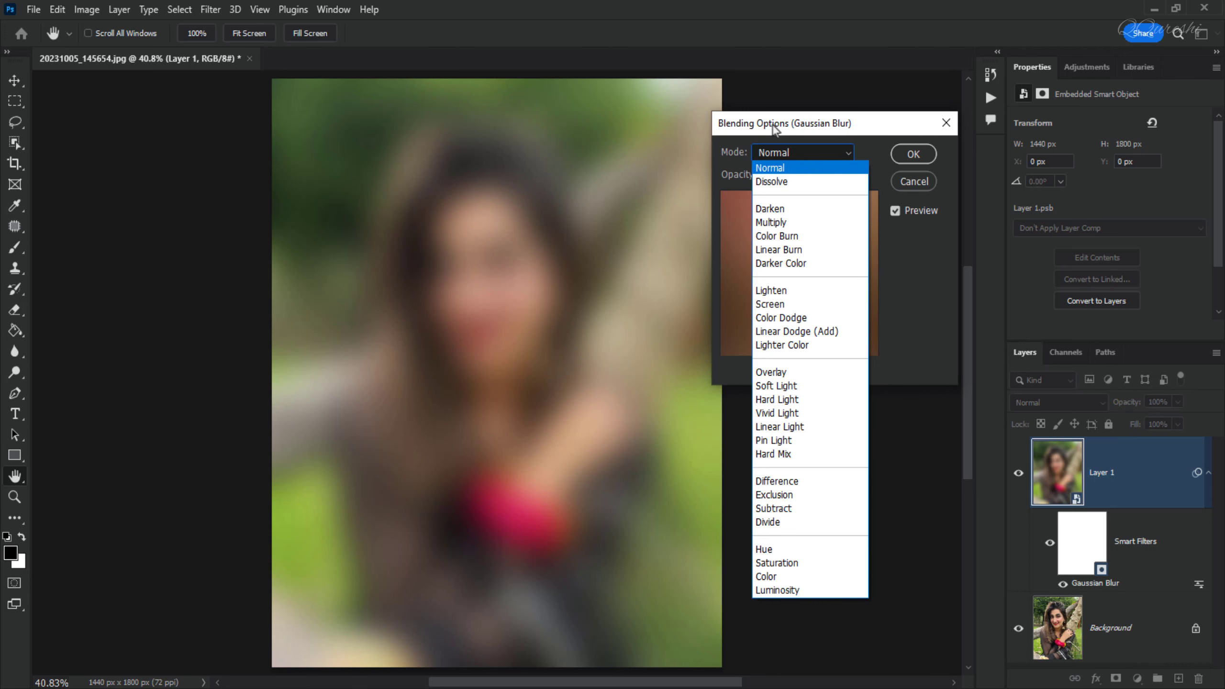
{"action": "left_click", "coordinate": [788, 305]}
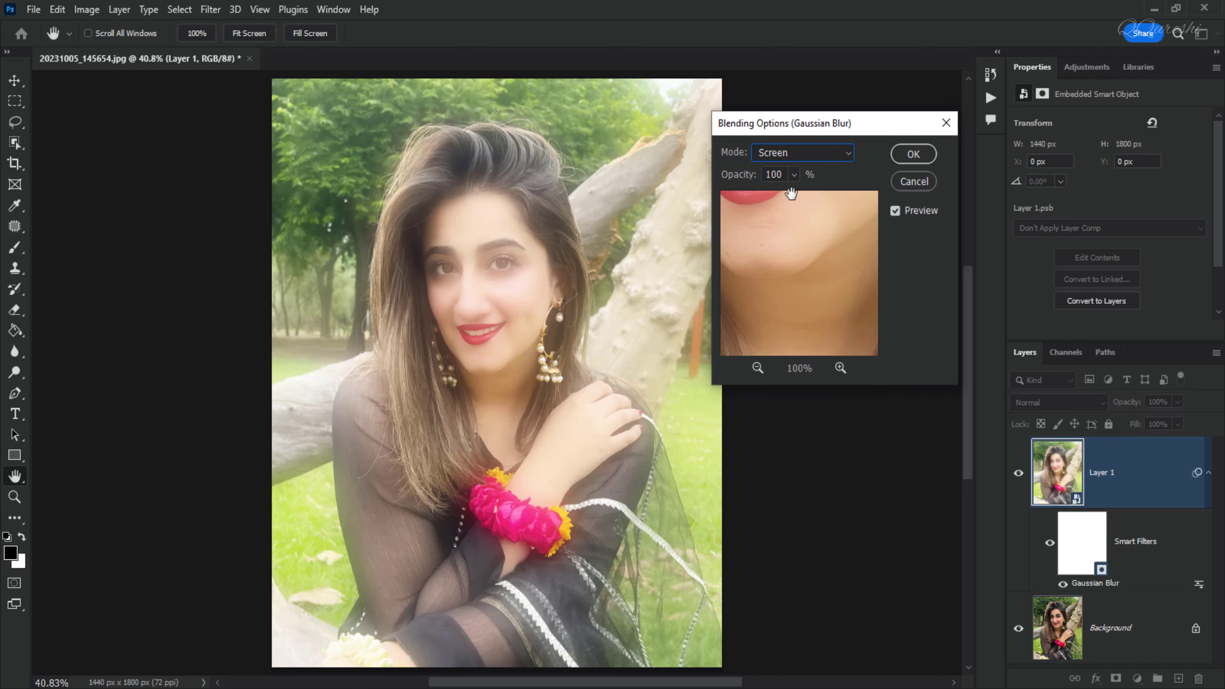
{"action": "left_click_drag", "start_coordinate": [782, 173], "coordinate": [738, 174]}
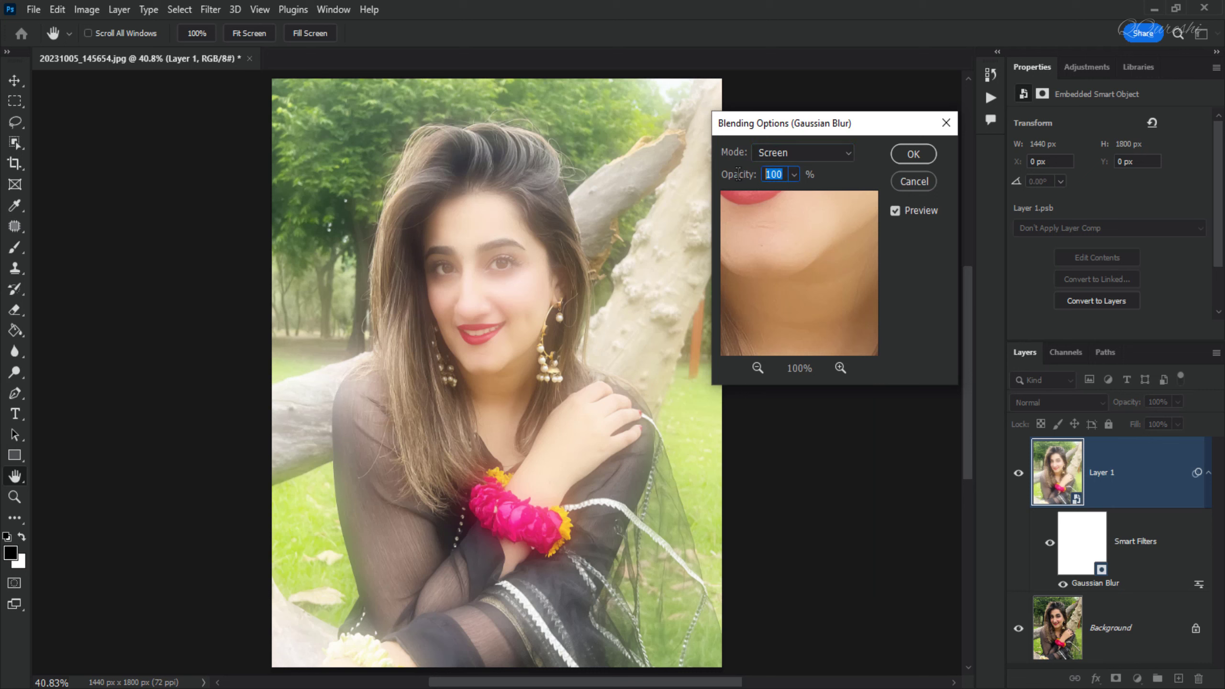
{"action": "type", "text": "25"}
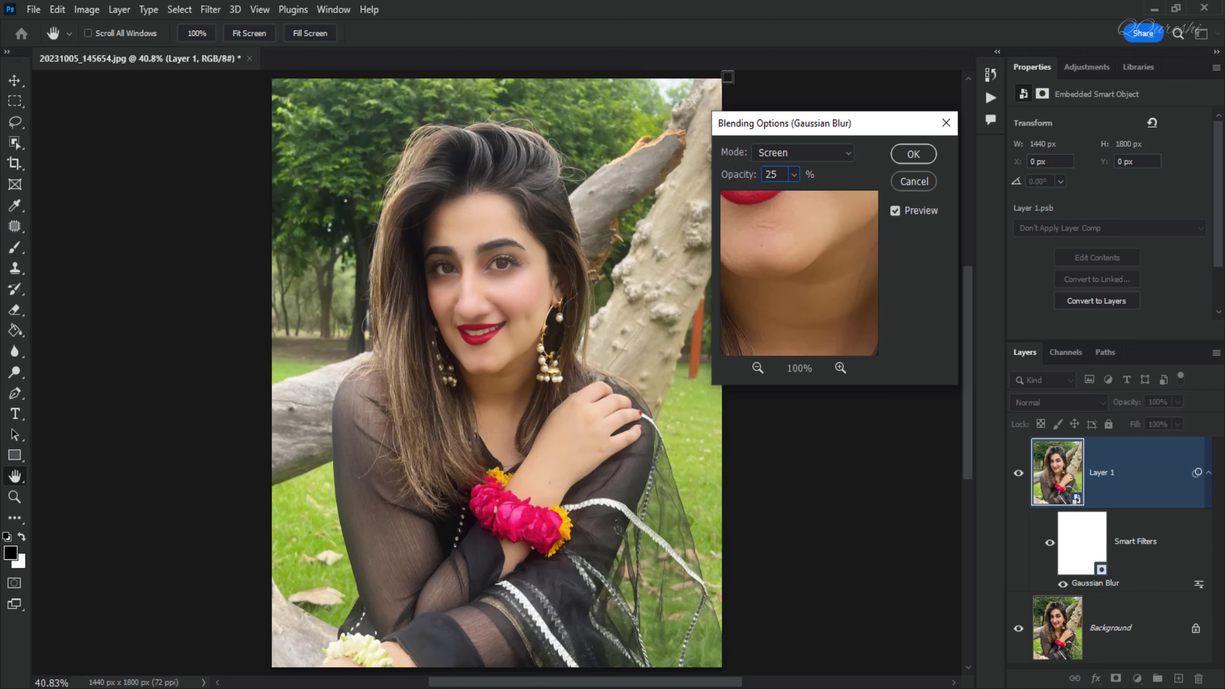
{"action": "left_click", "coordinate": [913, 156]}
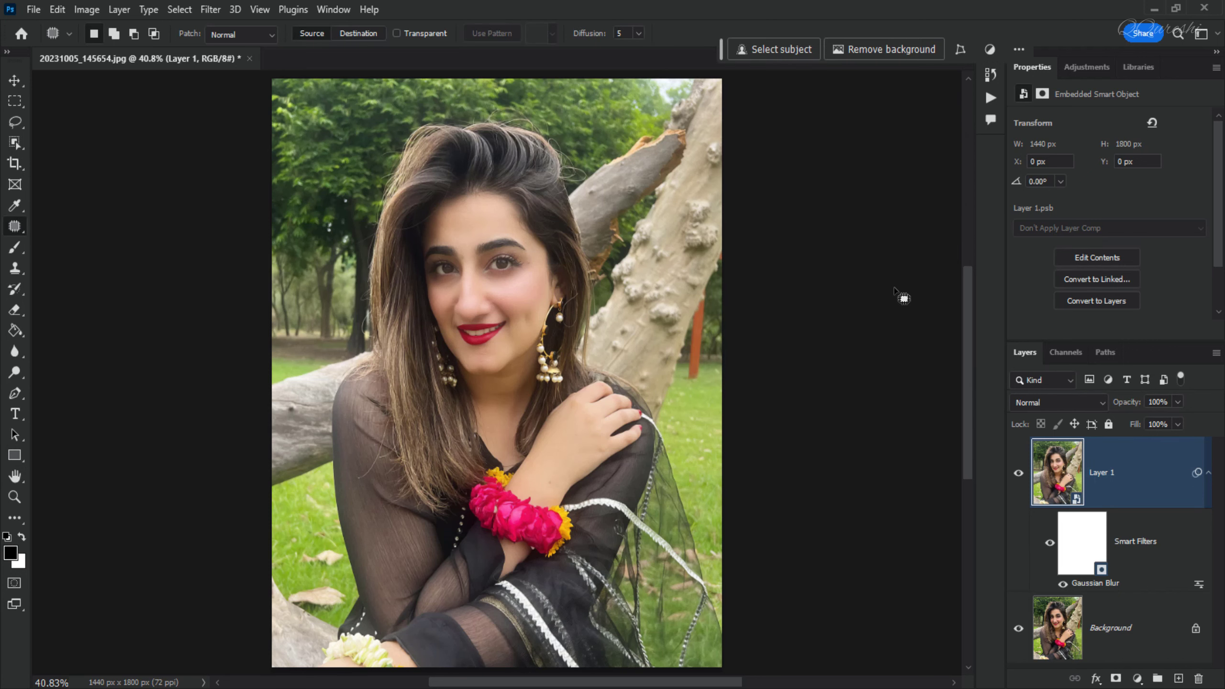
Step: Add a Color Lookup adjustment above Layer 1 using the Crisp_Warm.look 3D LUT and reduce its opacity to 70%
{"action": "left_click", "coordinate": [1137, 679]}
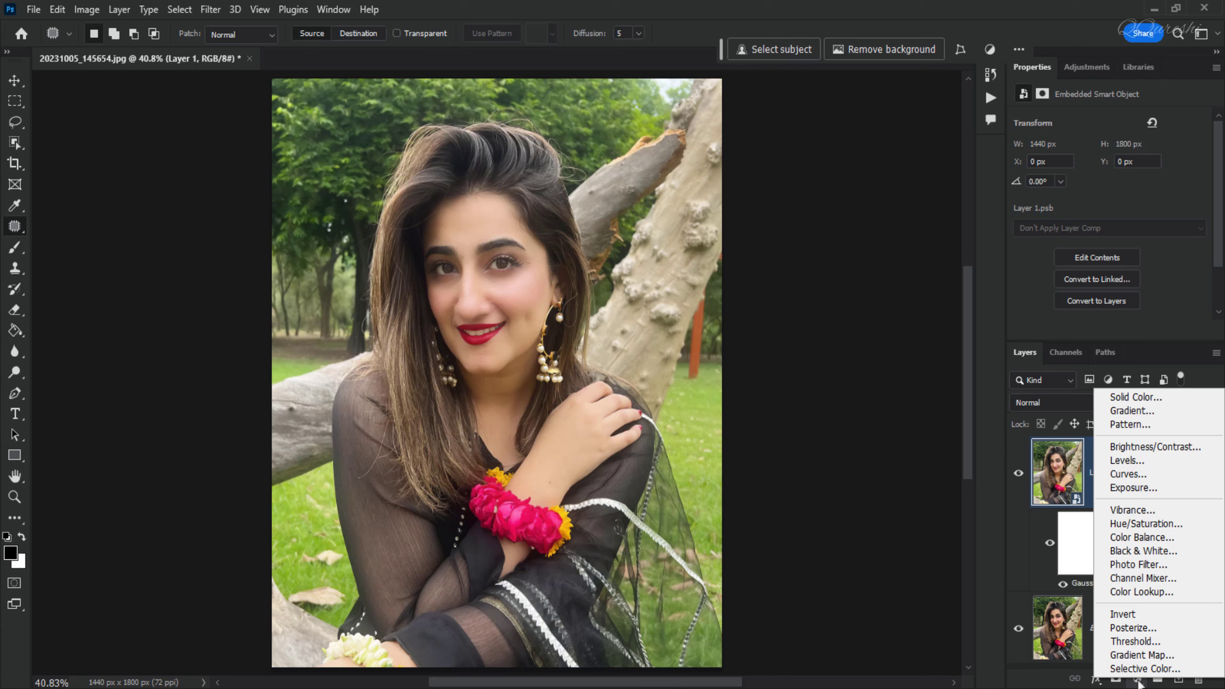
{"action": "left_click", "coordinate": [1134, 592]}
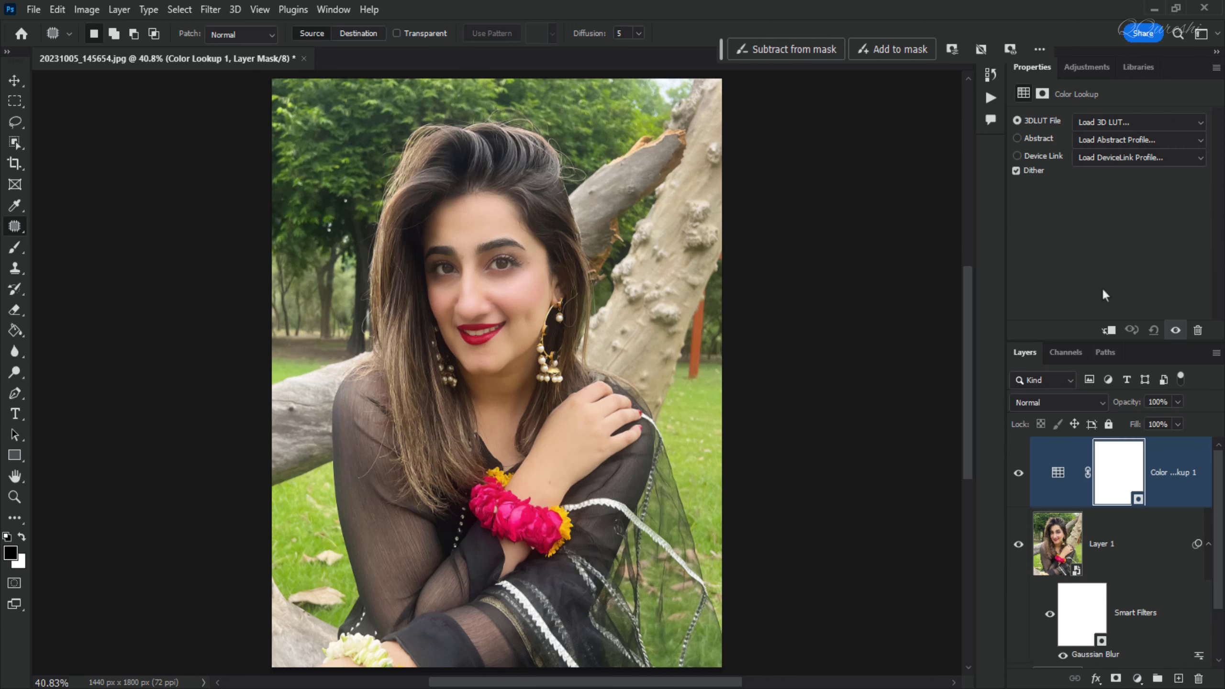
{"action": "left_click", "coordinate": [1094, 122]}
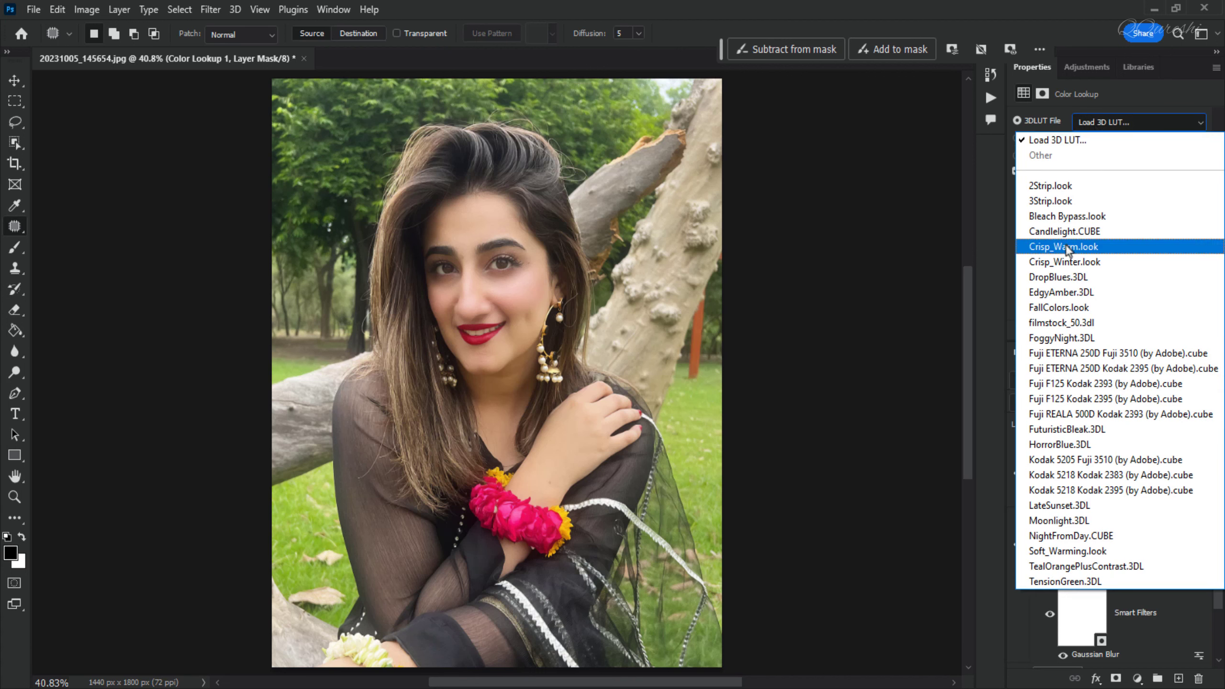
{"action": "left_click", "coordinate": [1142, 247]}
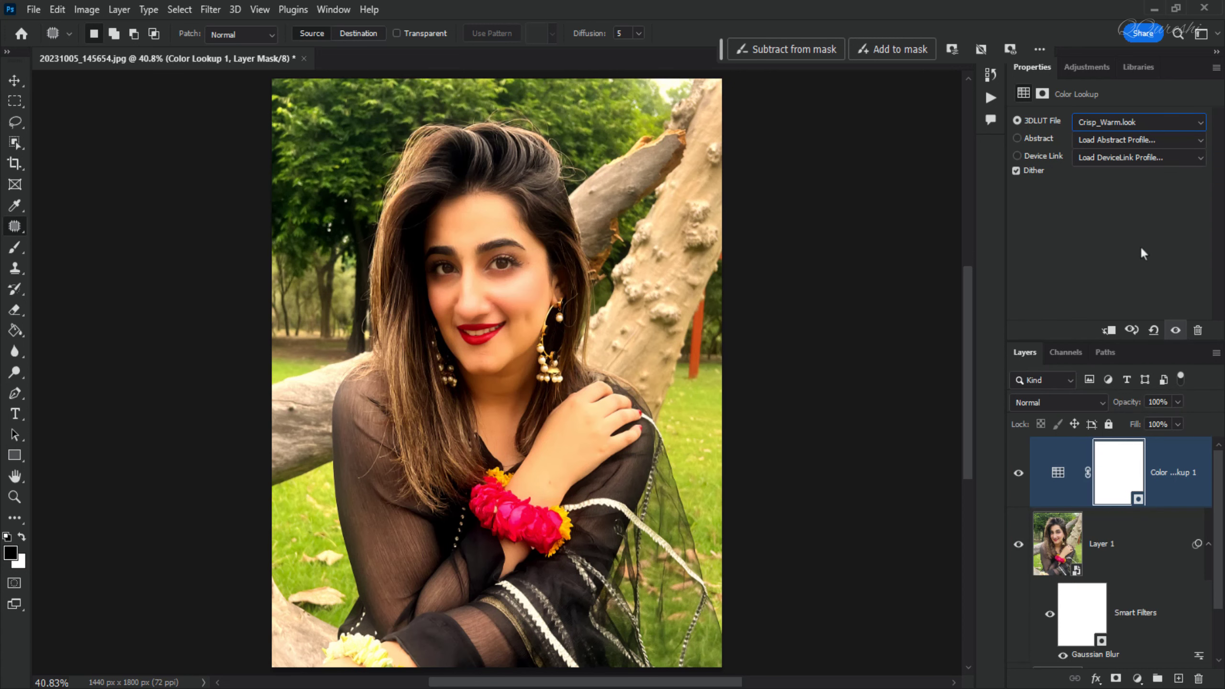
{"action": "left_click", "coordinate": [1157, 402]}
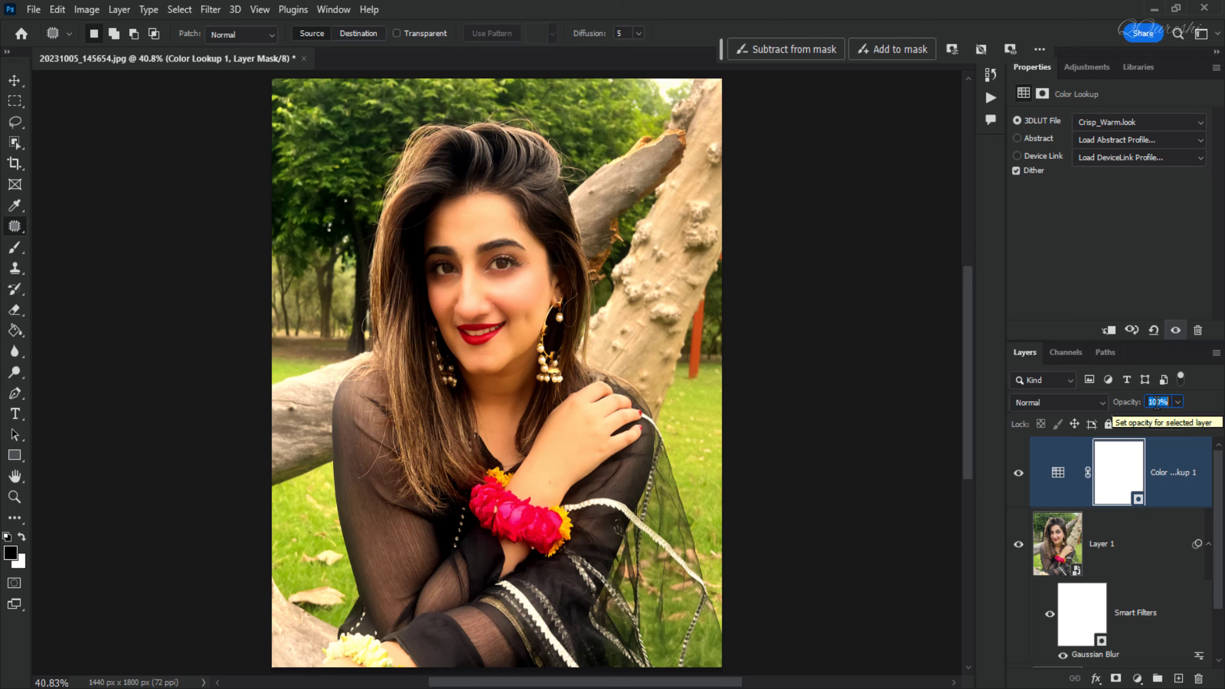
{"action": "type", "text": "70"}
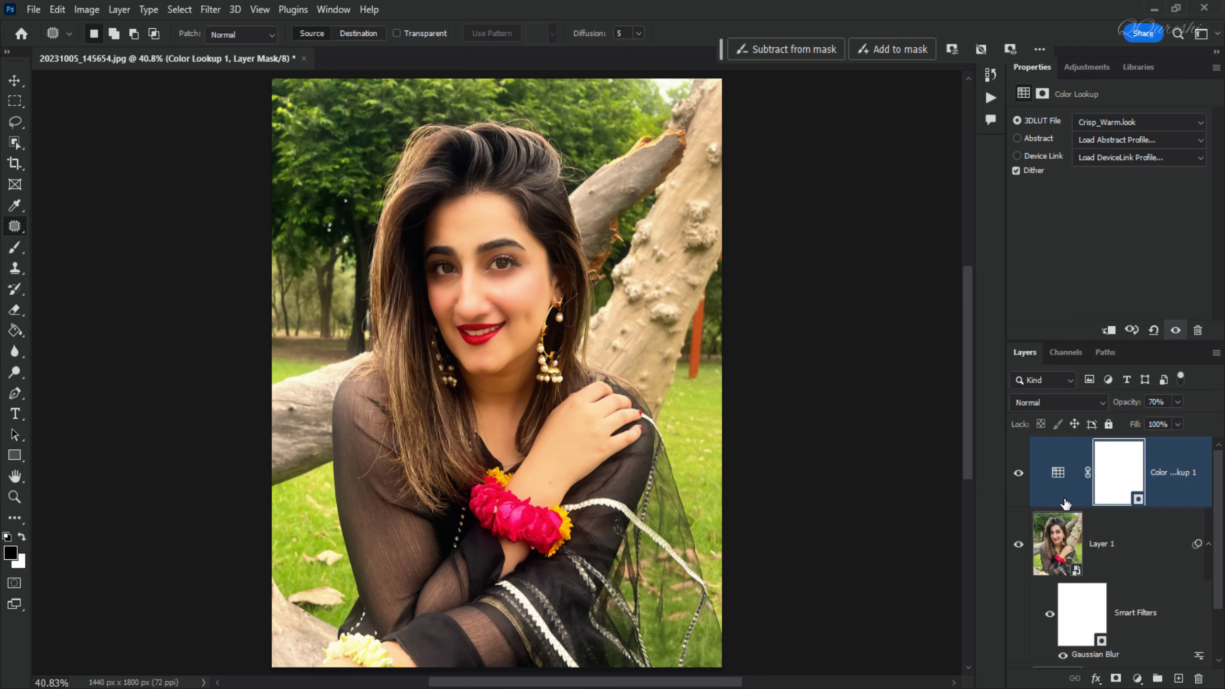
Step: Compare the retouched portrait with the original Background layer, examining the face up close and the full image
{"action": "scroll", "coordinate": [1065, 507], "scroll_direction": "down", "scroll_amount": 2}
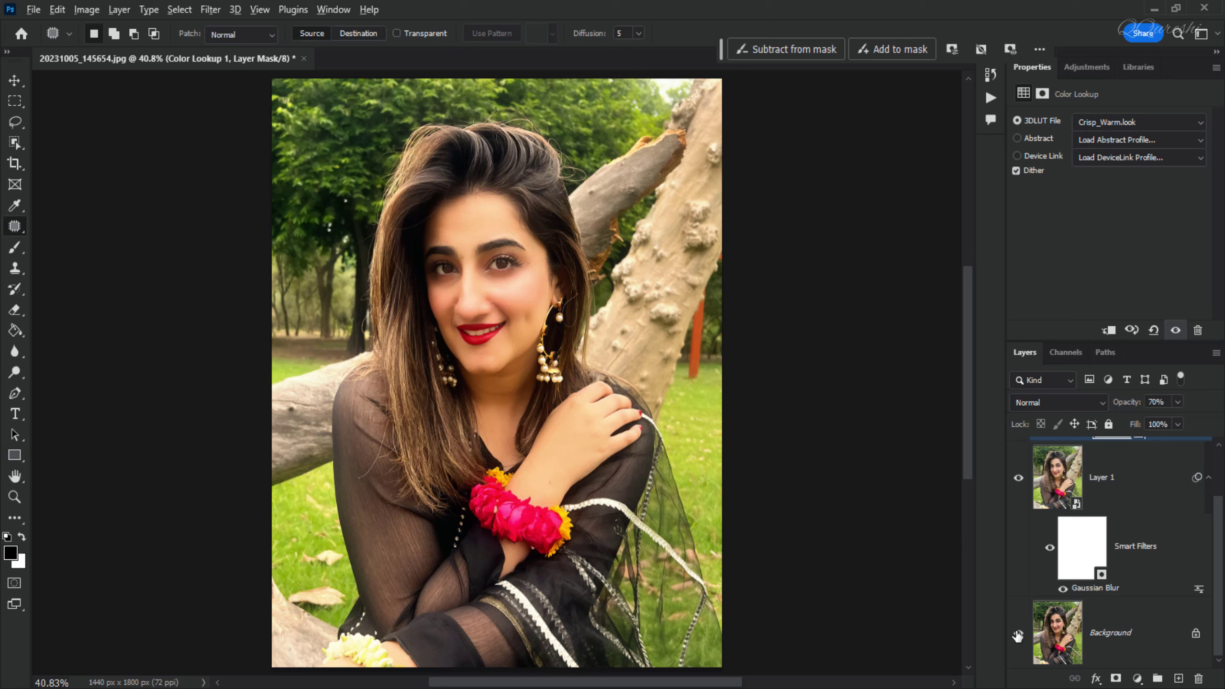
{"action": "left_click", "coordinate": [1017, 636], "text": "alt"}
{"action": "scroll", "coordinate": [516, 333], "scroll_direction": "up", "scroll_amount": 3}
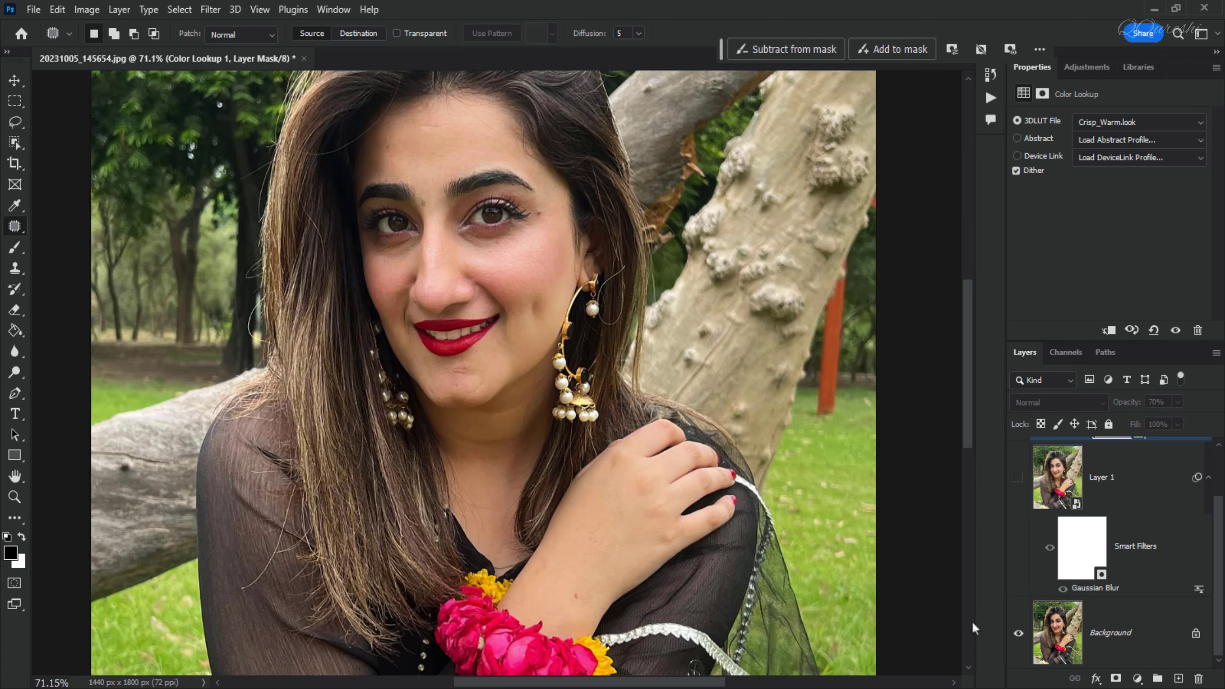
{"action": "left_click", "coordinate": [1018, 636], "text": "alt"}
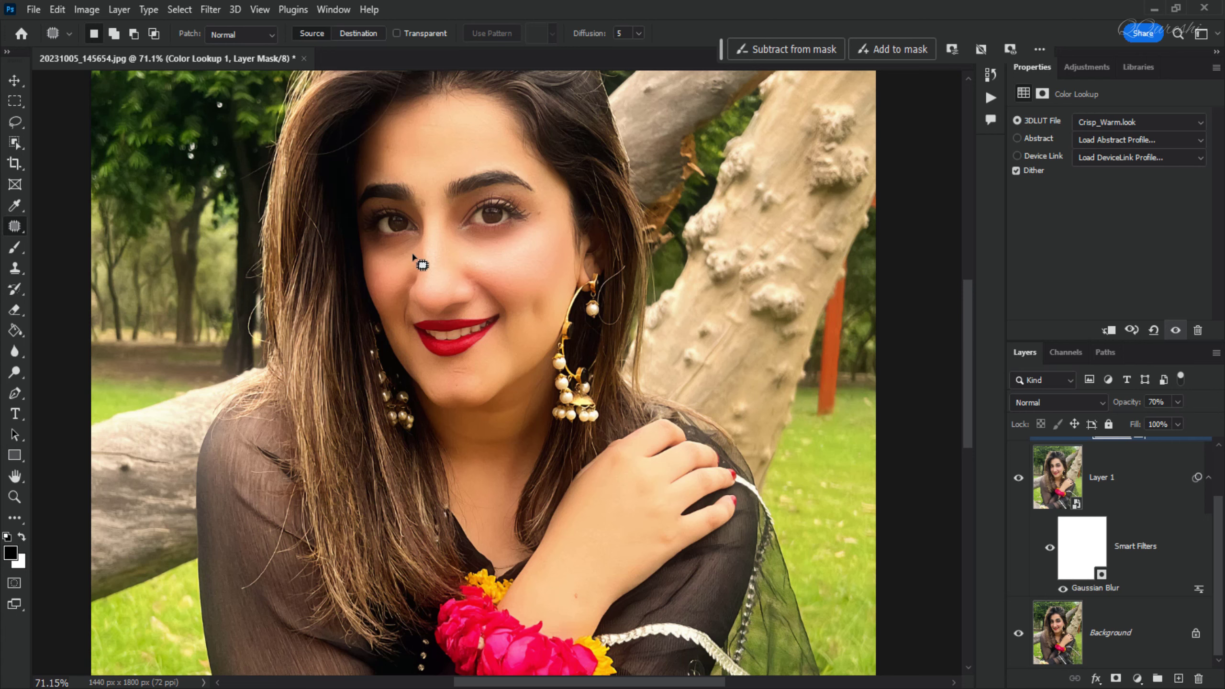
{"action": "scroll", "coordinate": [410, 241], "scroll_direction": "up", "scroll_amount": 5}
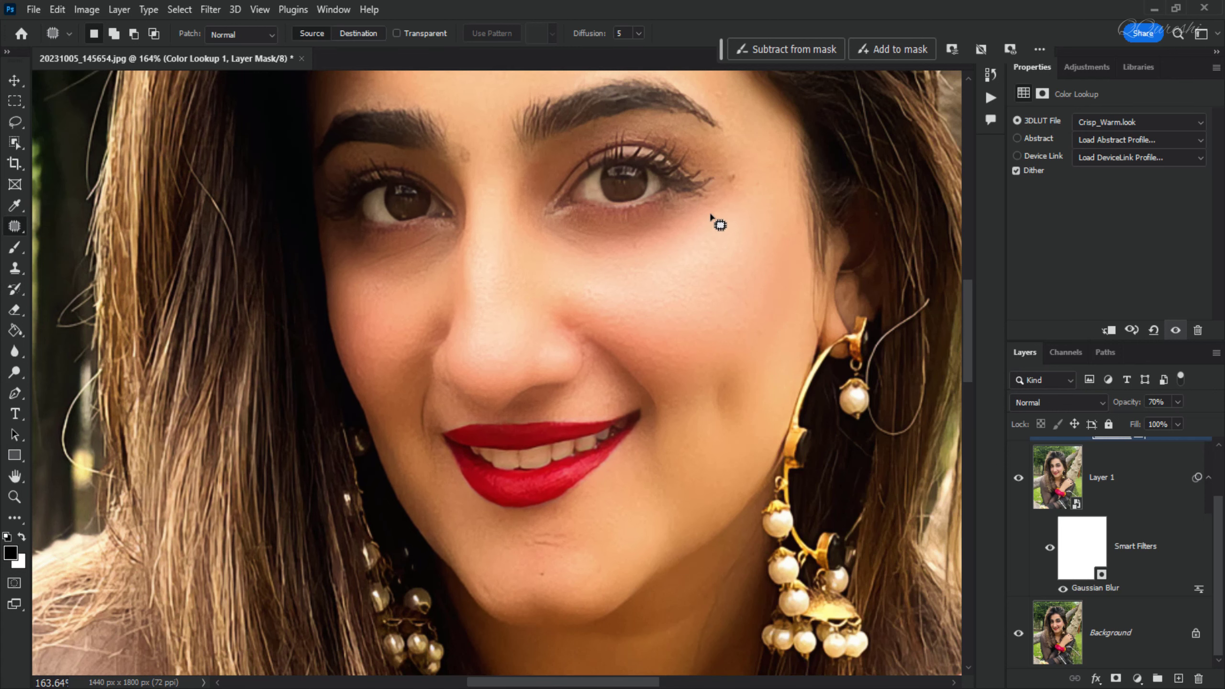
{"action": "key", "text": "ctrl+0"}
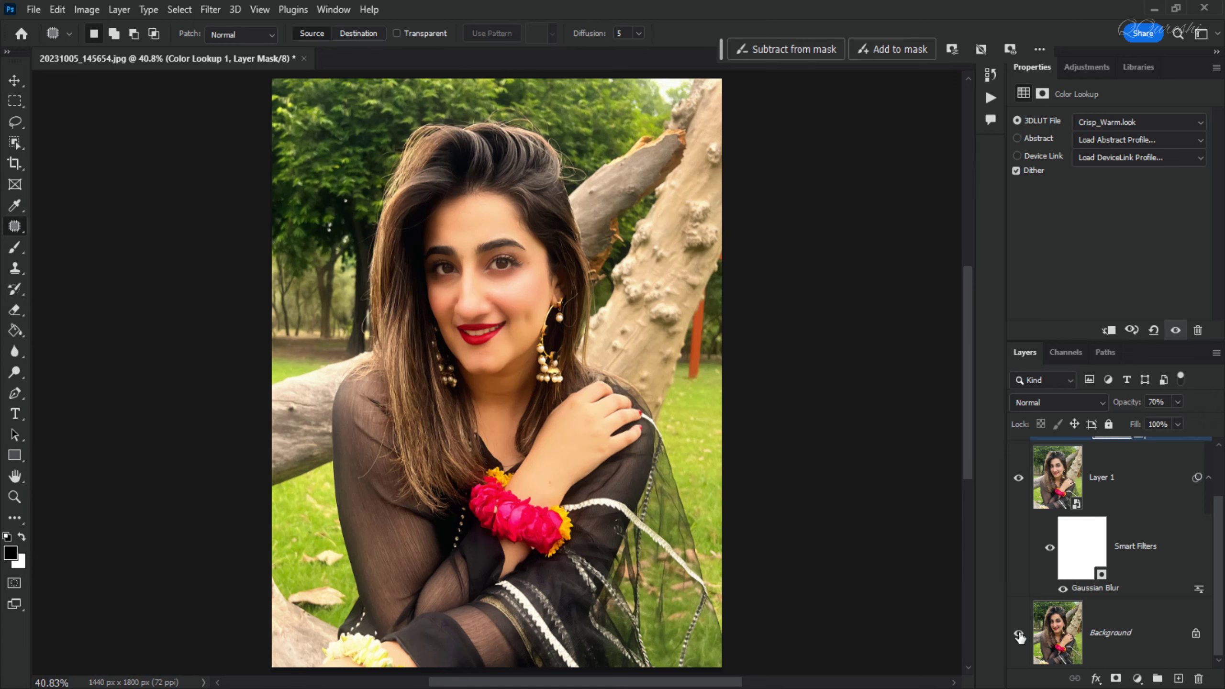
{"action": "left_click", "coordinate": [1018, 637], "text": "alt"}
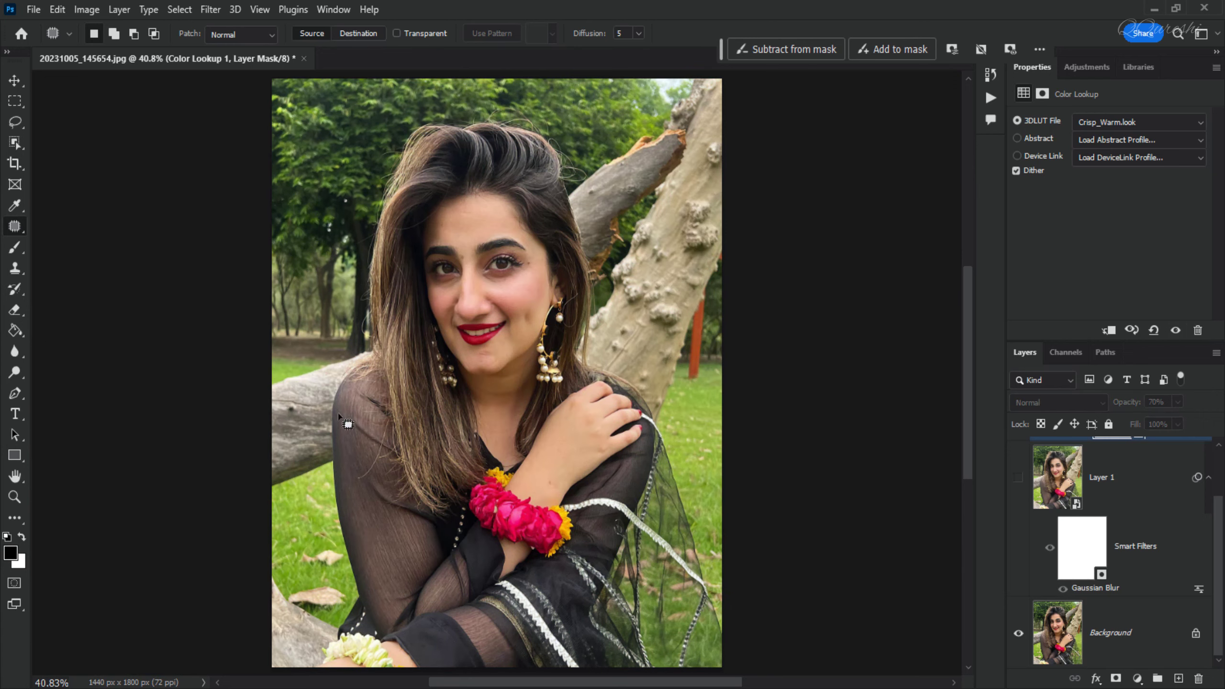
{"action": "scroll", "coordinate": [386, 386], "scroll_direction": "up", "scroll_amount": 5}
{"action": "scroll", "coordinate": [631, 206], "scroll_direction": "up", "scroll_amount": 4}
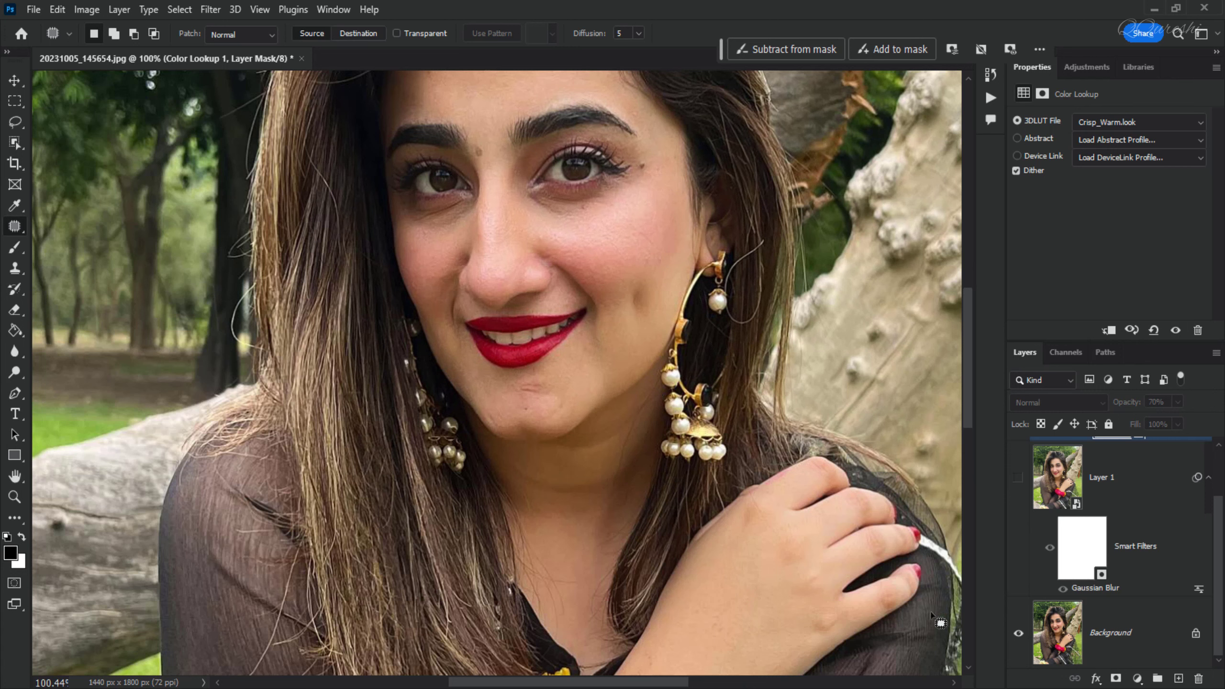
{"action": "left_click", "coordinate": [1018, 636], "text": "alt"}
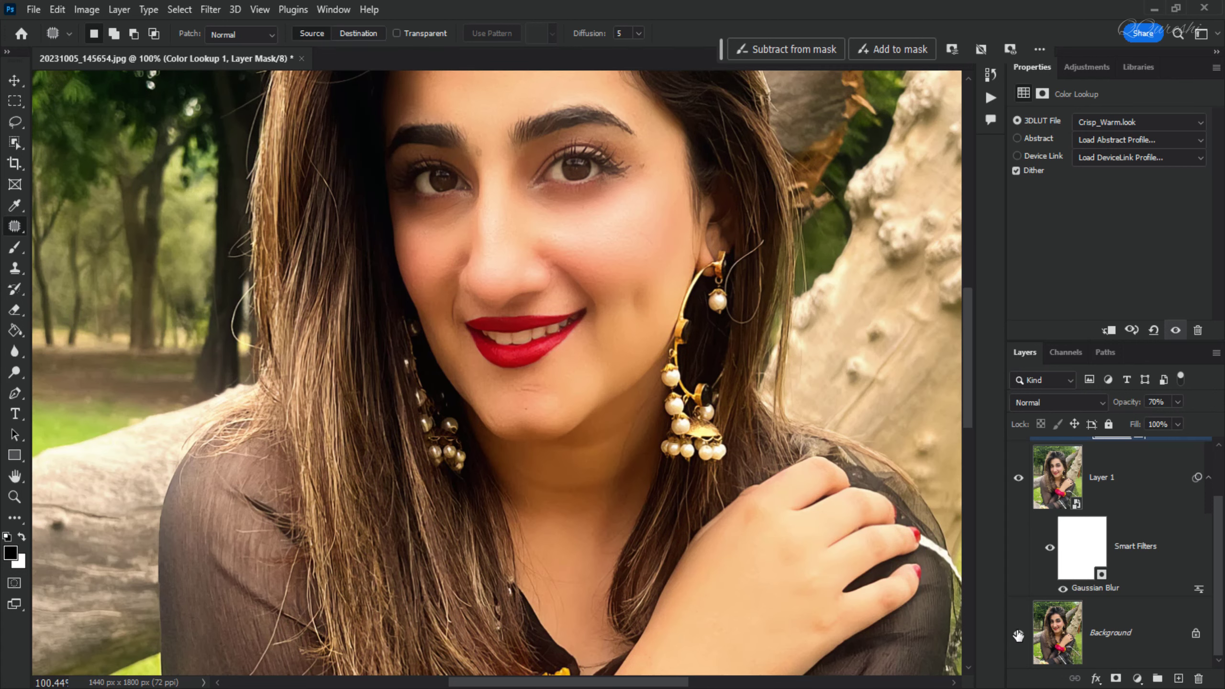
{"action": "key", "text": "ctrl+0"}
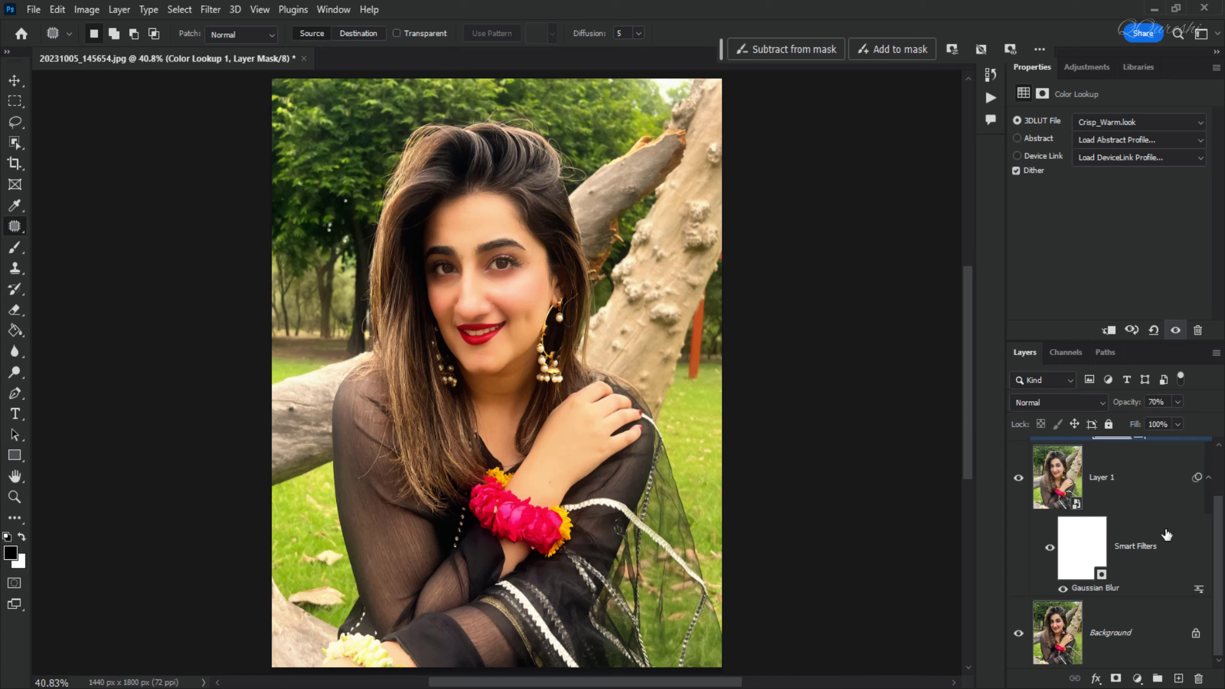
Step: Stamp all visible layers into a new layer above the Color Lookup adjustment and add a Levels adjustment over it
{"action": "scroll", "coordinate": [1191, 530], "scroll_direction": "up", "scroll_amount": 2}
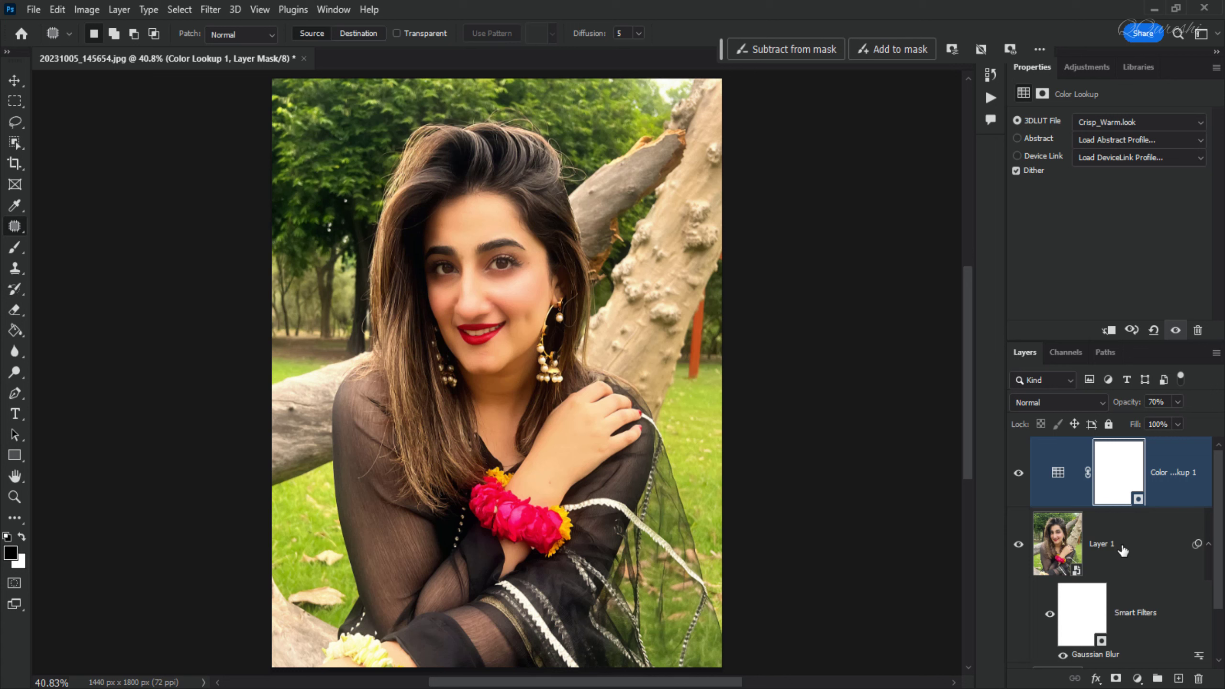
{"action": "key", "text": "ctrl+alt+shift+e"}
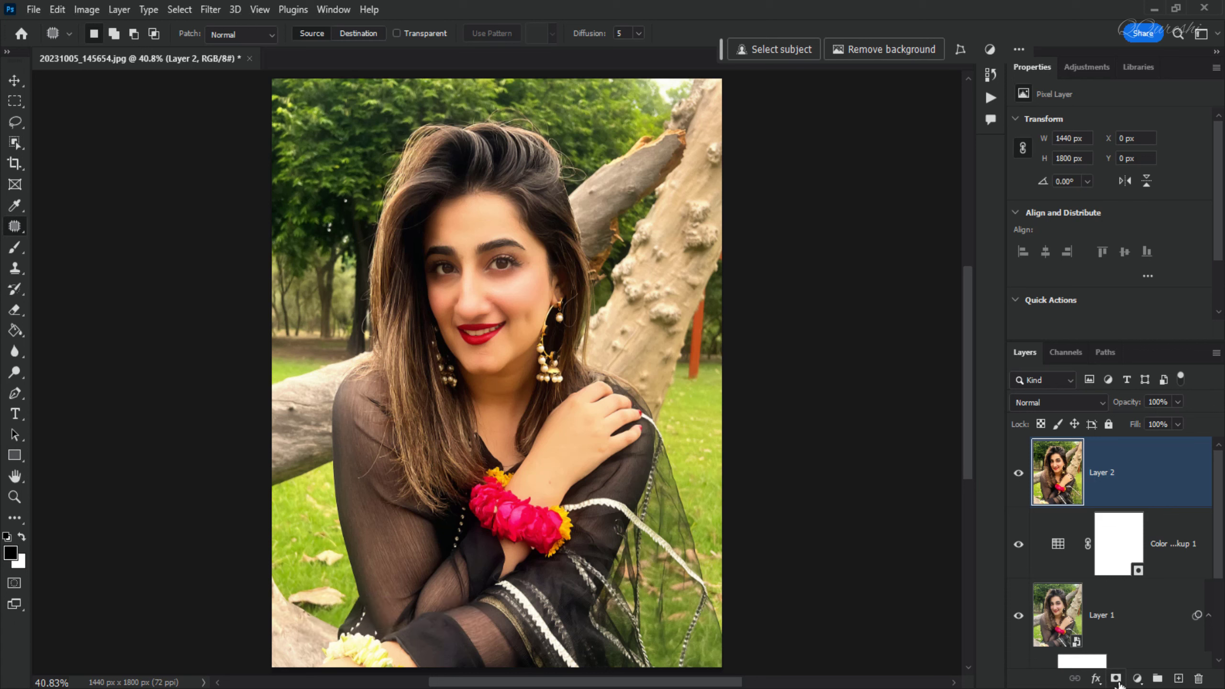
{"action": "left_click", "coordinate": [1135, 680]}
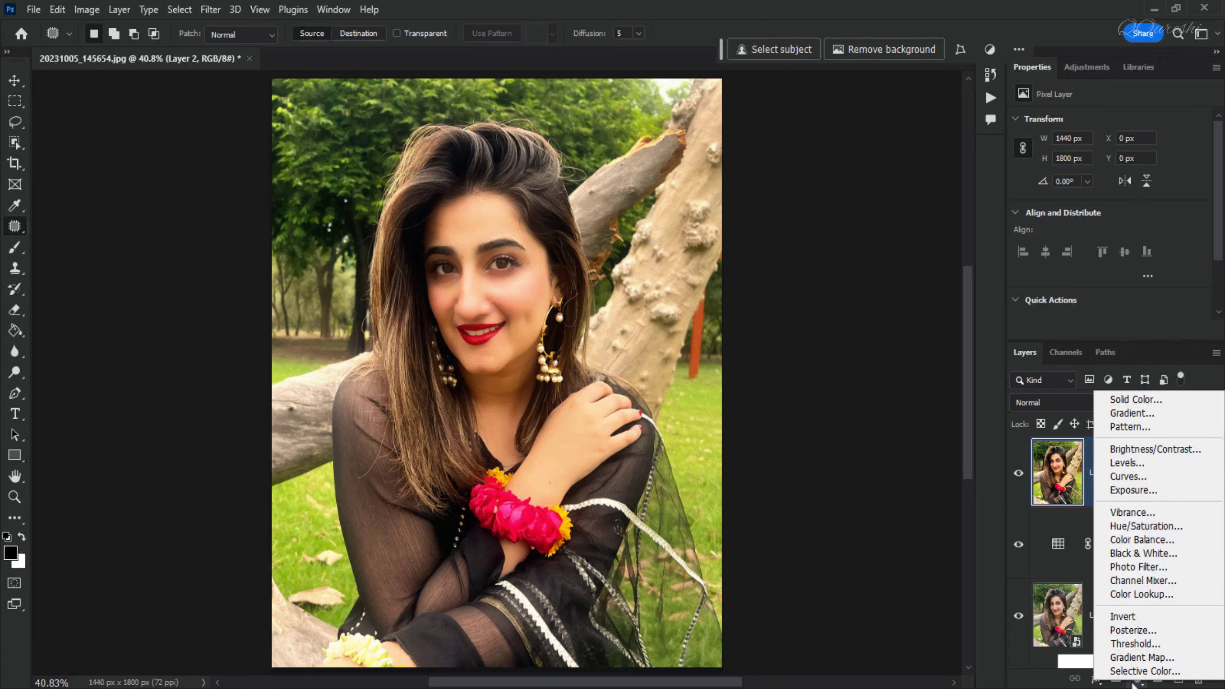
{"action": "left_click", "coordinate": [1159, 469]}
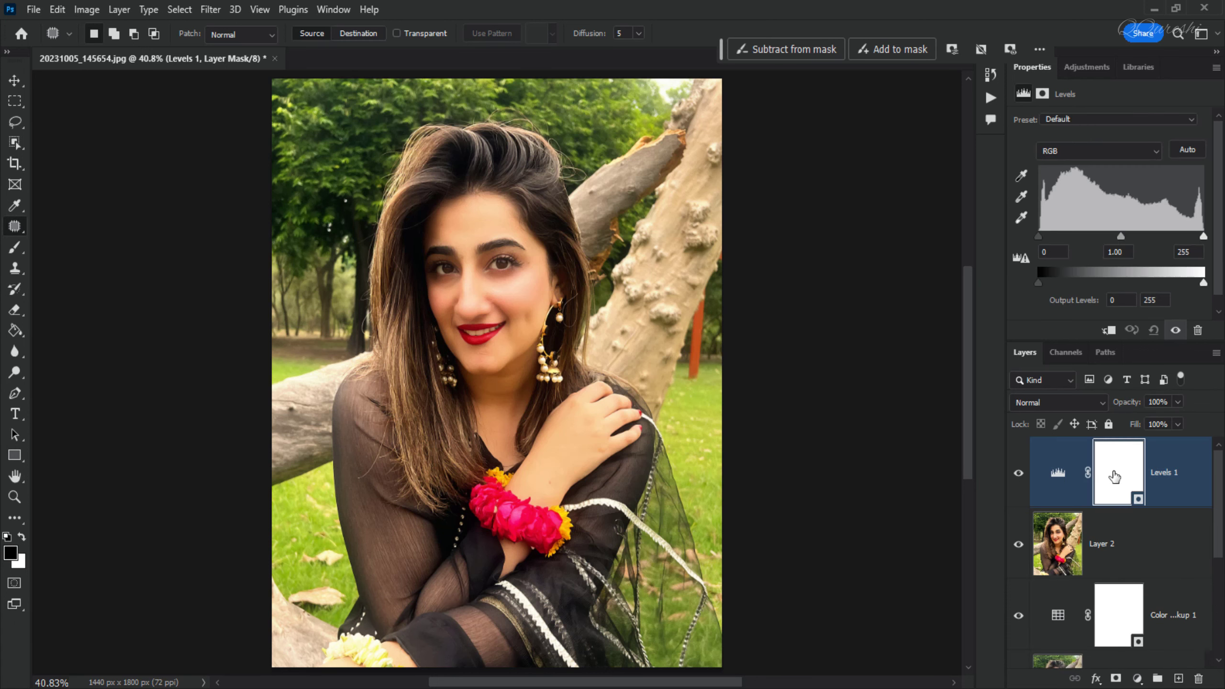
Step: Apply auto color correction to the Levels adjustment using Find Dark & Light Colors with Snap Neutral Midtones enabled
{"action": "key", "text": "alt"}
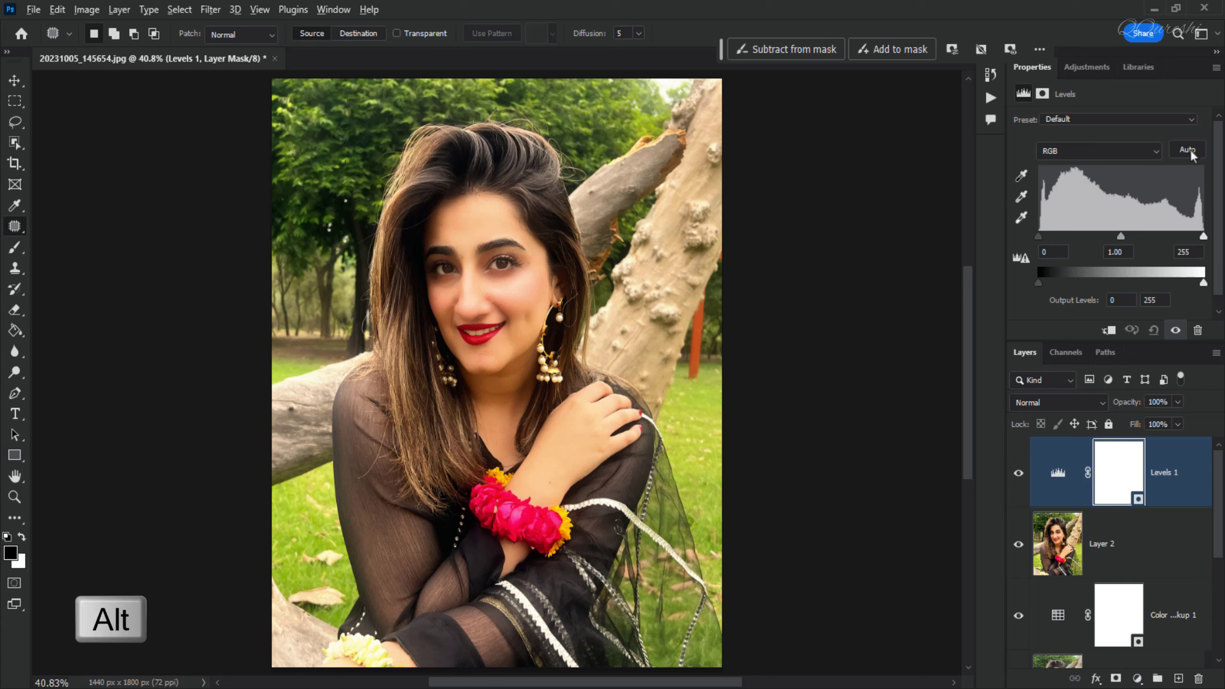
{"action": "left_click", "coordinate": [1190, 154], "text": "alt"}
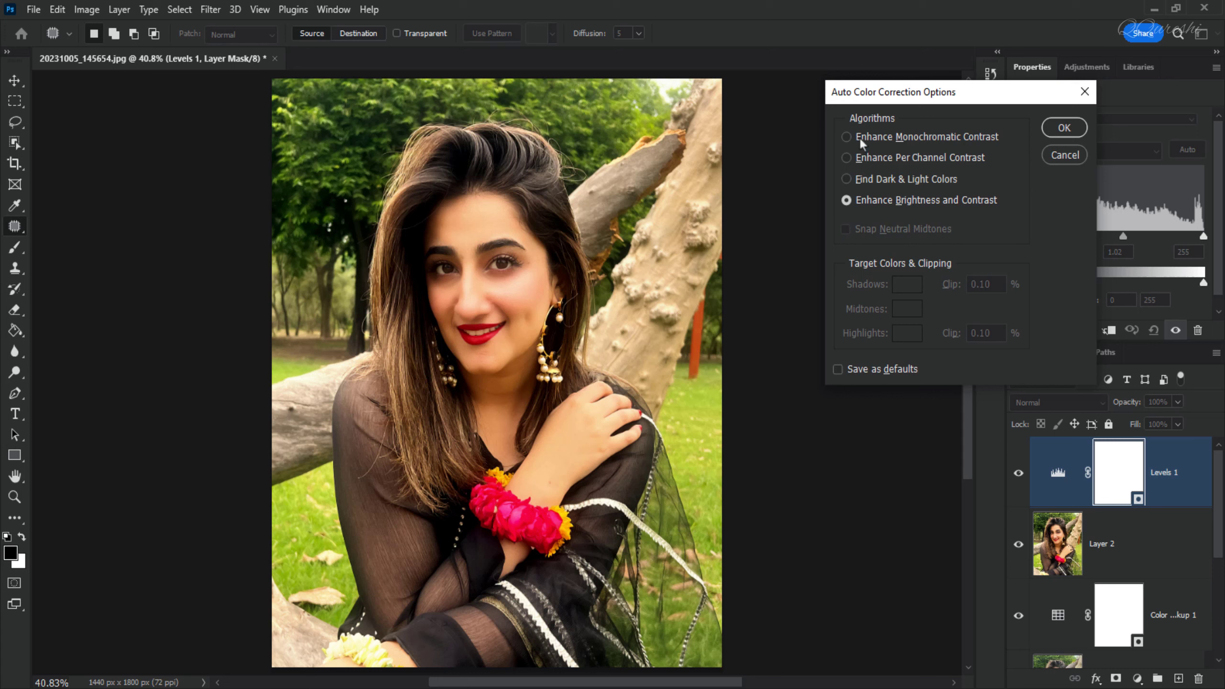
{"action": "left_click", "coordinate": [846, 179]}
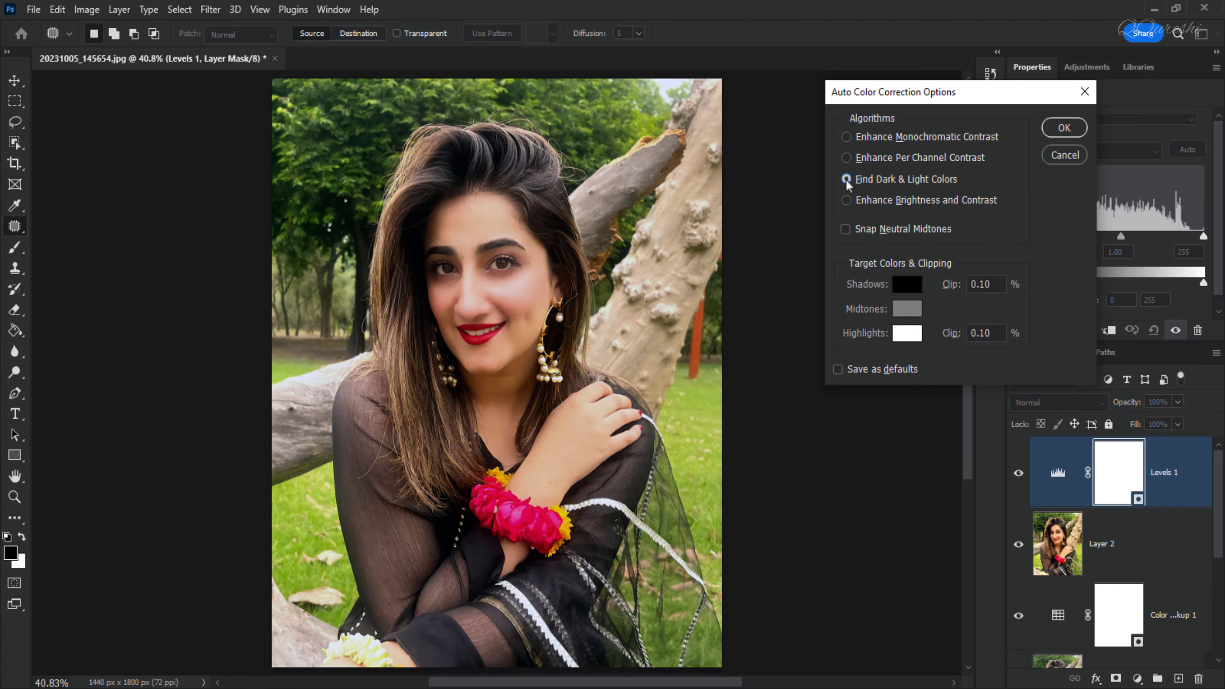
{"action": "left_click", "coordinate": [845, 230]}
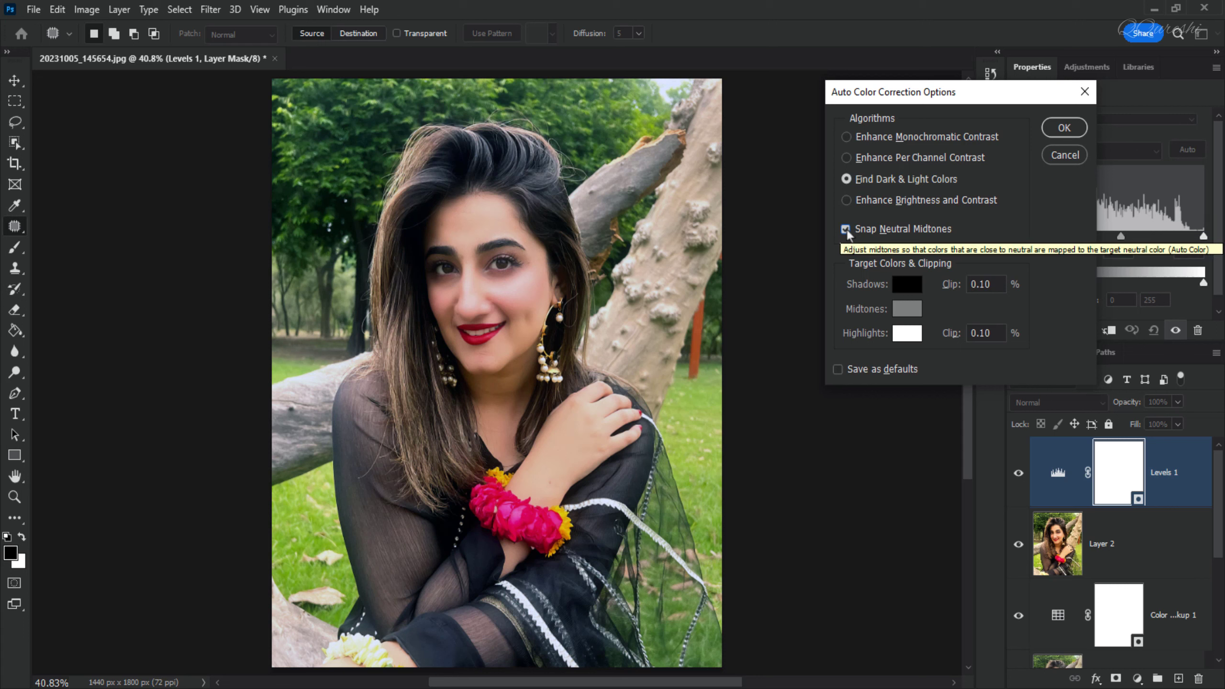
{"action": "left_click", "coordinate": [846, 228]}
{"action": "left_click", "coordinate": [846, 230]}
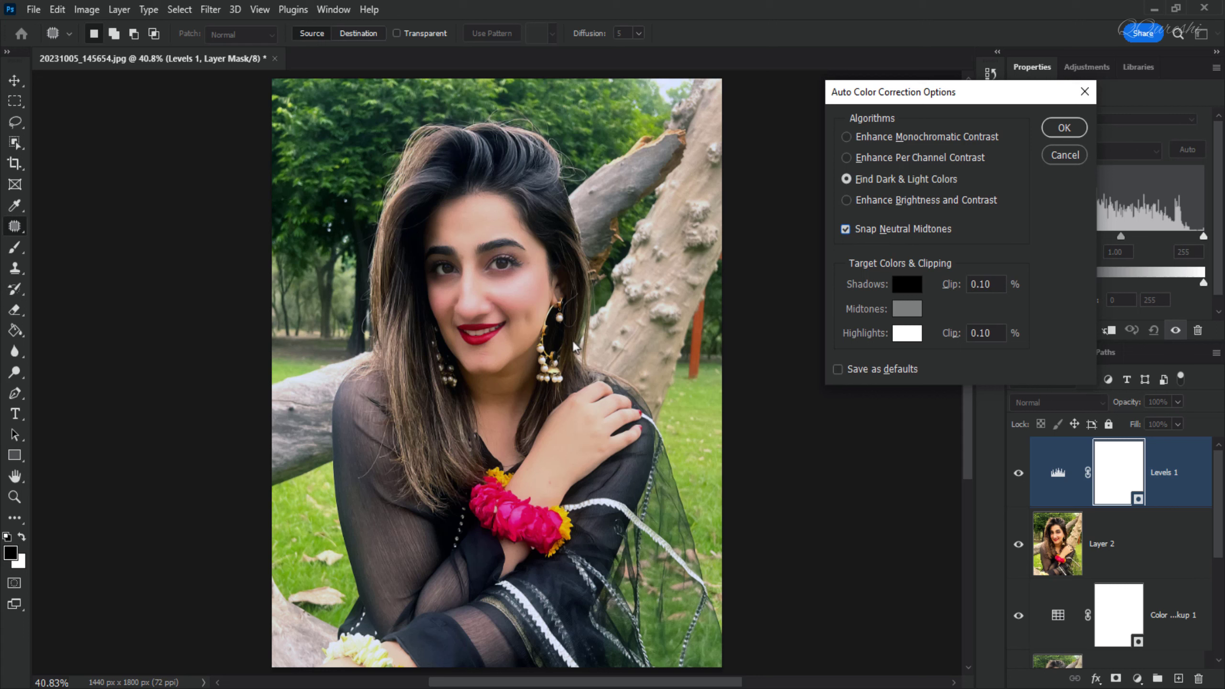
{"action": "left_click", "coordinate": [1064, 128]}
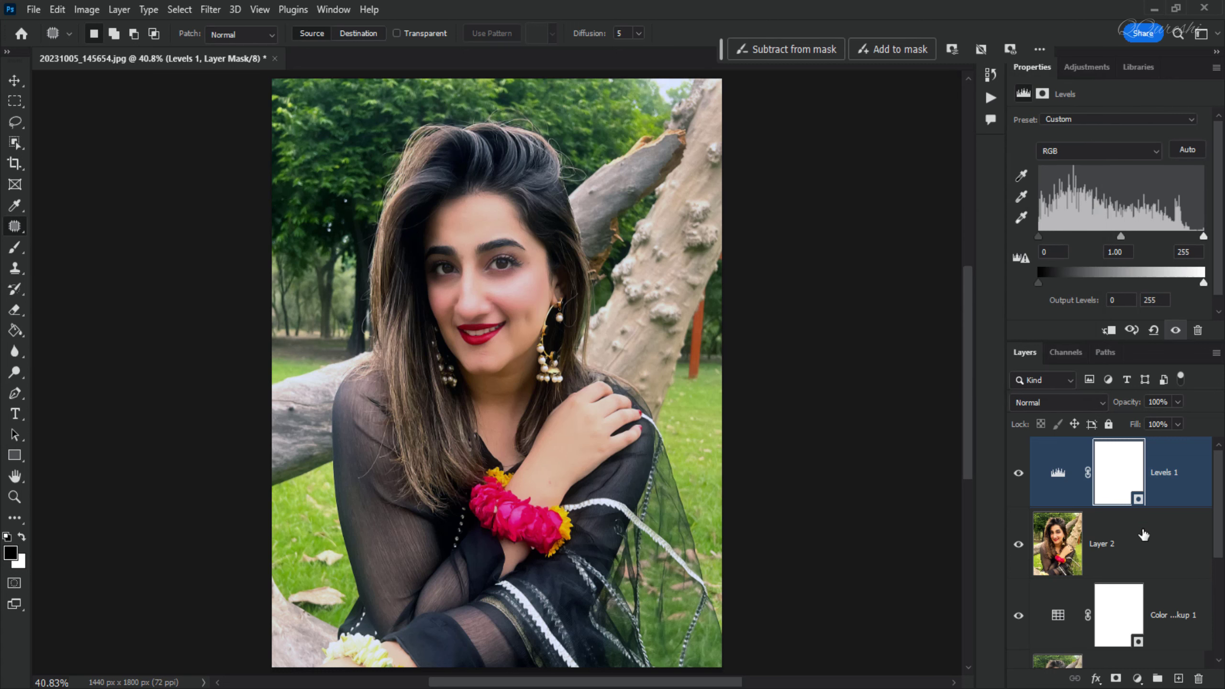
Step: Group all layers from Levels 1 down to Layer 1, leaving the Background outside the group
{"action": "scroll", "coordinate": [1138, 532], "scroll_direction": "down", "scroll_amount": 3}
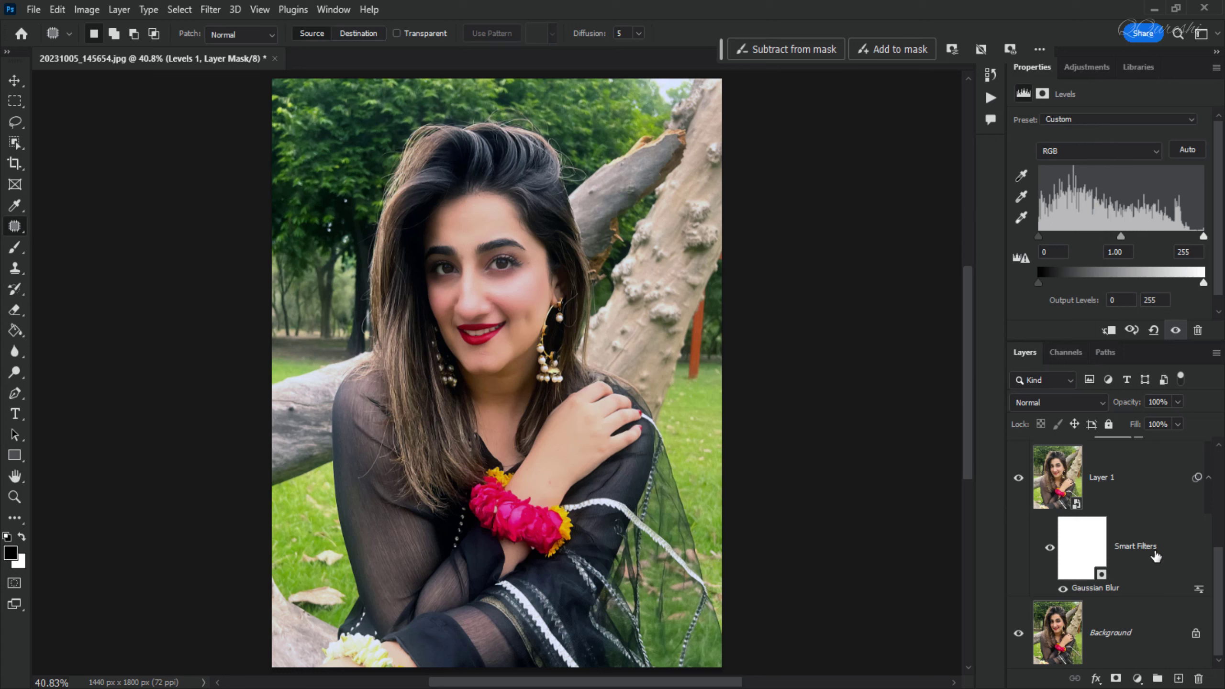
{"action": "left_click", "coordinate": [1187, 558]}
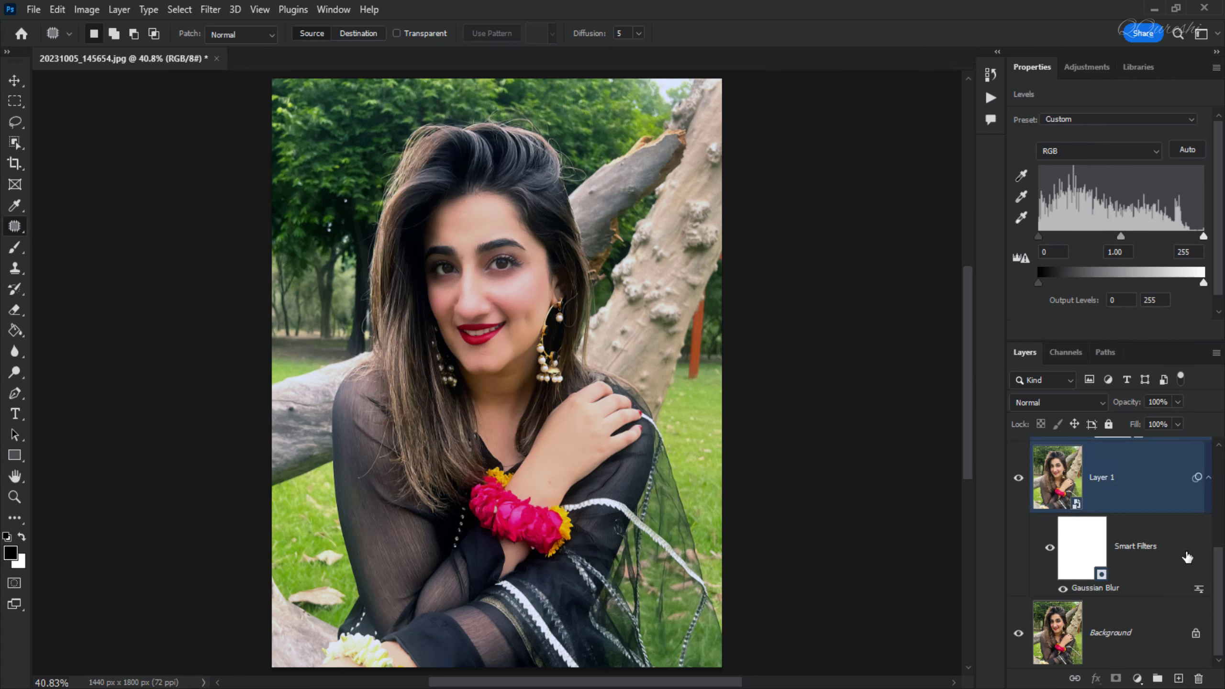
{"action": "key", "text": "ctrl+g"}
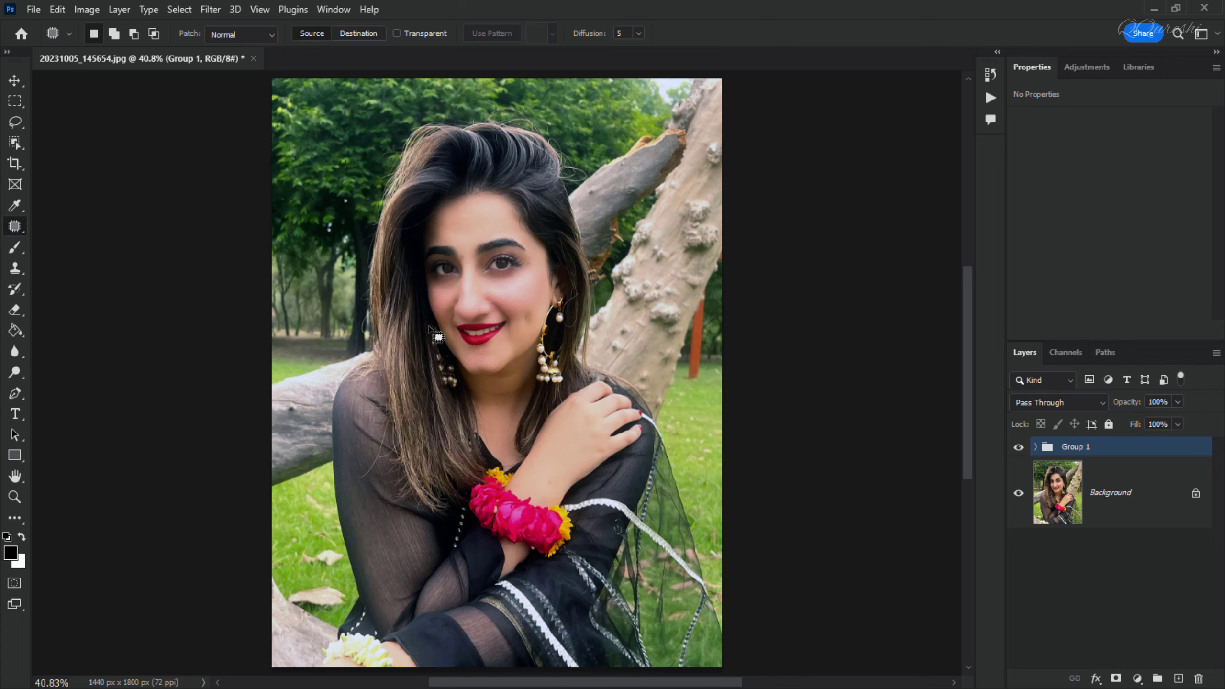
{"action": "scroll", "coordinate": [470, 301], "scroll_direction": "up", "scroll_amount": 4}
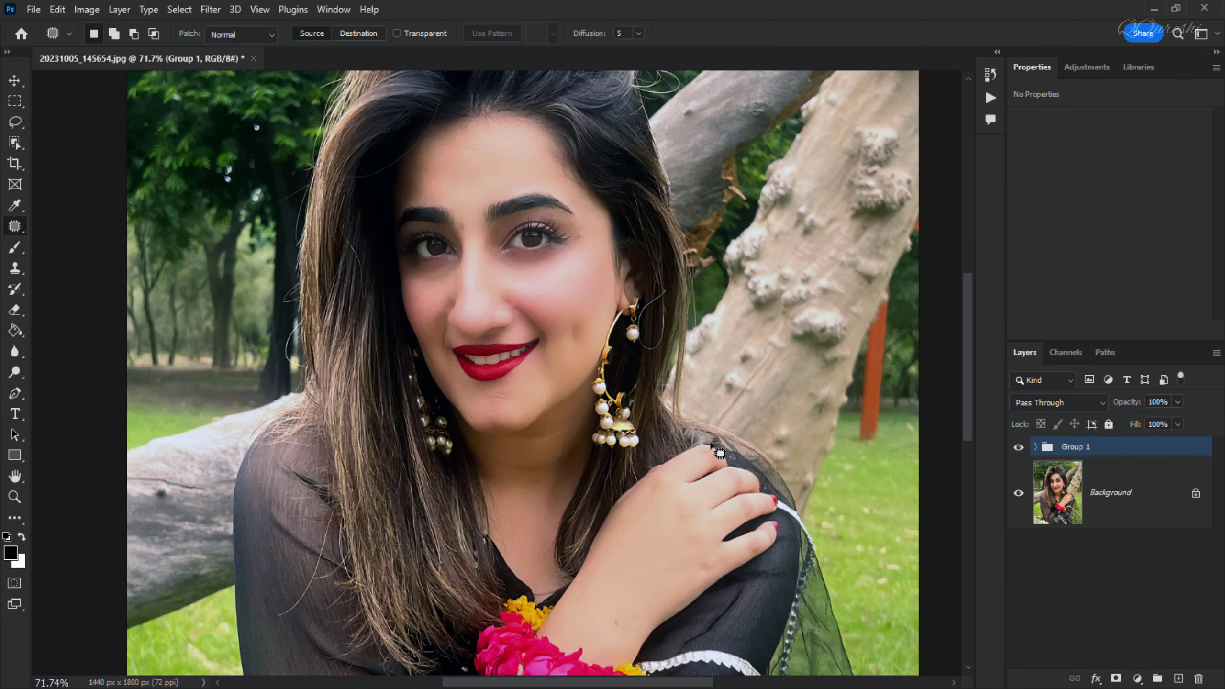
Step: Compare the portrait with and without the Group 1 retouching, and examine the under-eye area and facial skin up close
{"action": "left_click", "coordinate": [1018, 447]}
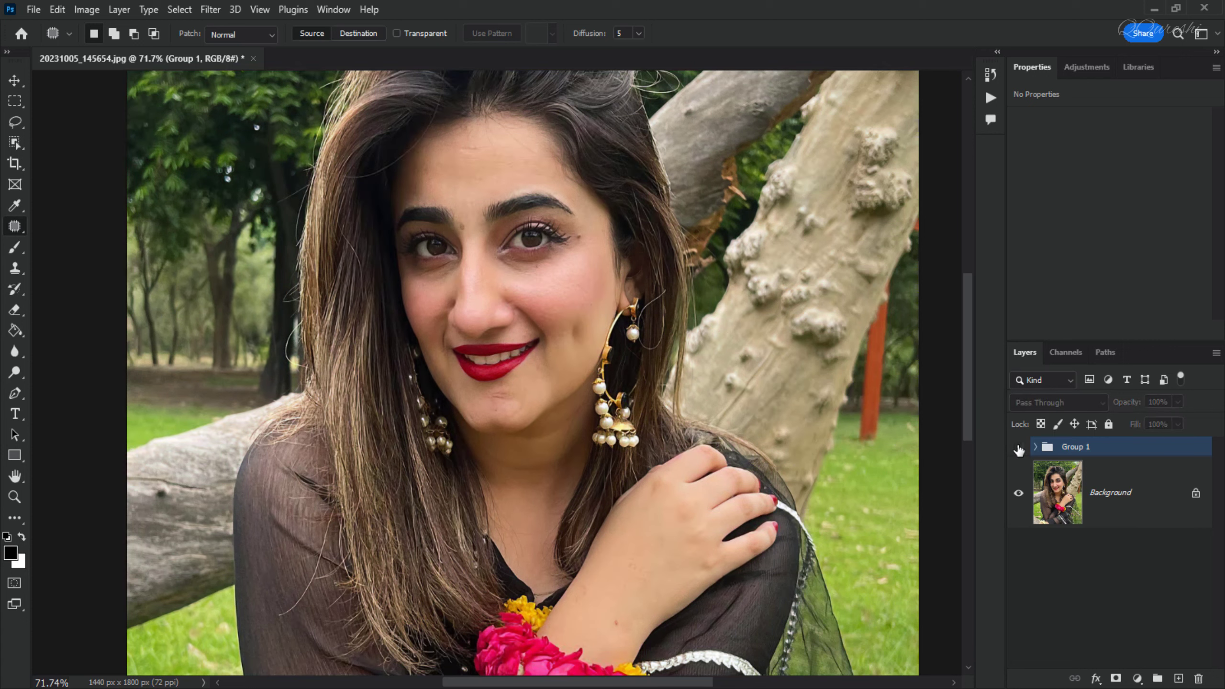
{"action": "left_click", "coordinate": [1019, 449]}
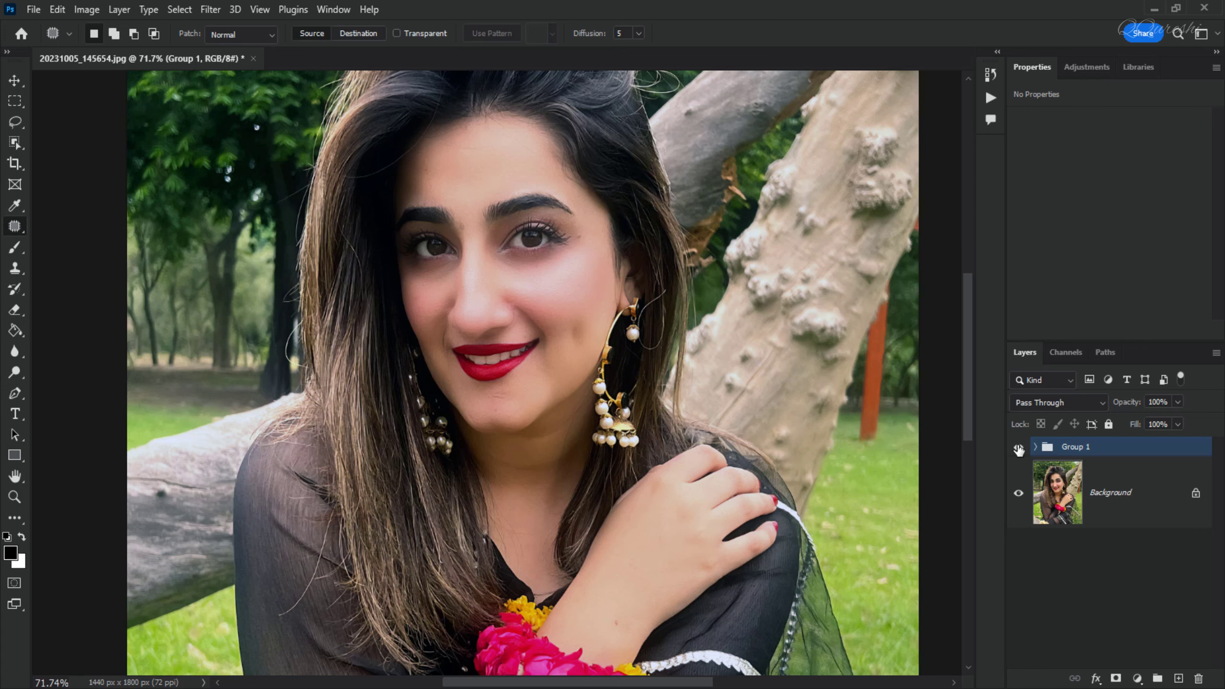
{"action": "scroll", "coordinate": [478, 266], "scroll_direction": "up", "scroll_amount": 4}
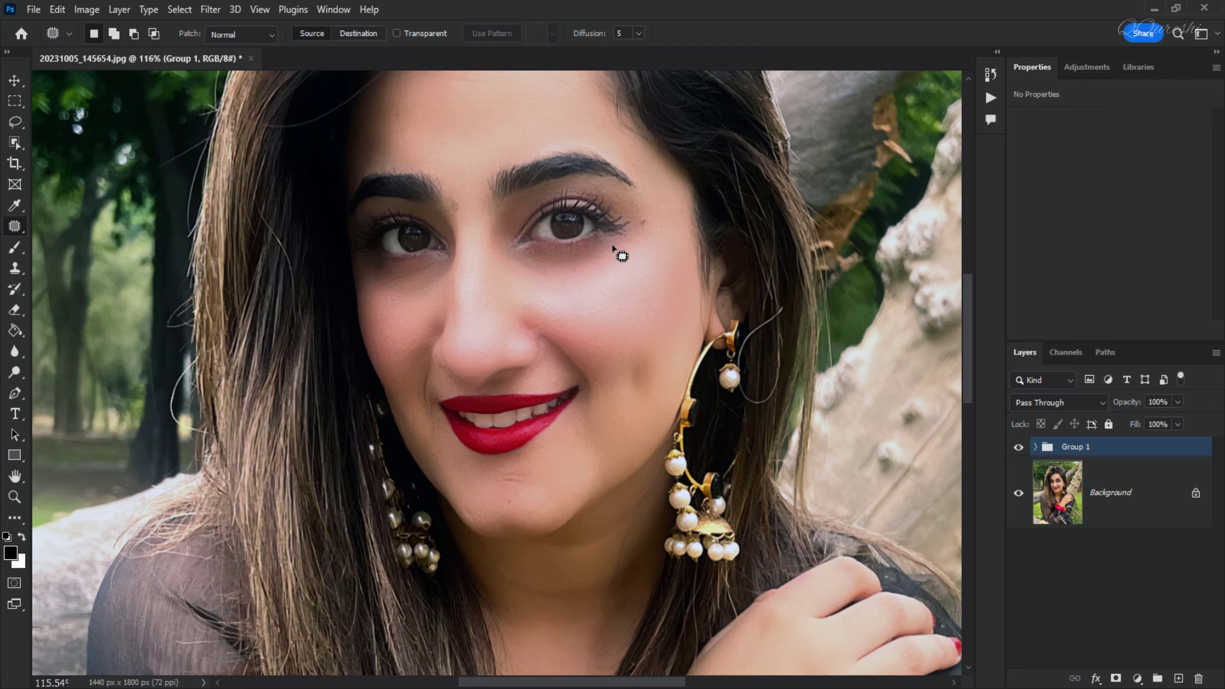
{"action": "scroll", "coordinate": [377, 305], "scroll_direction": "up", "scroll_amount": 3}
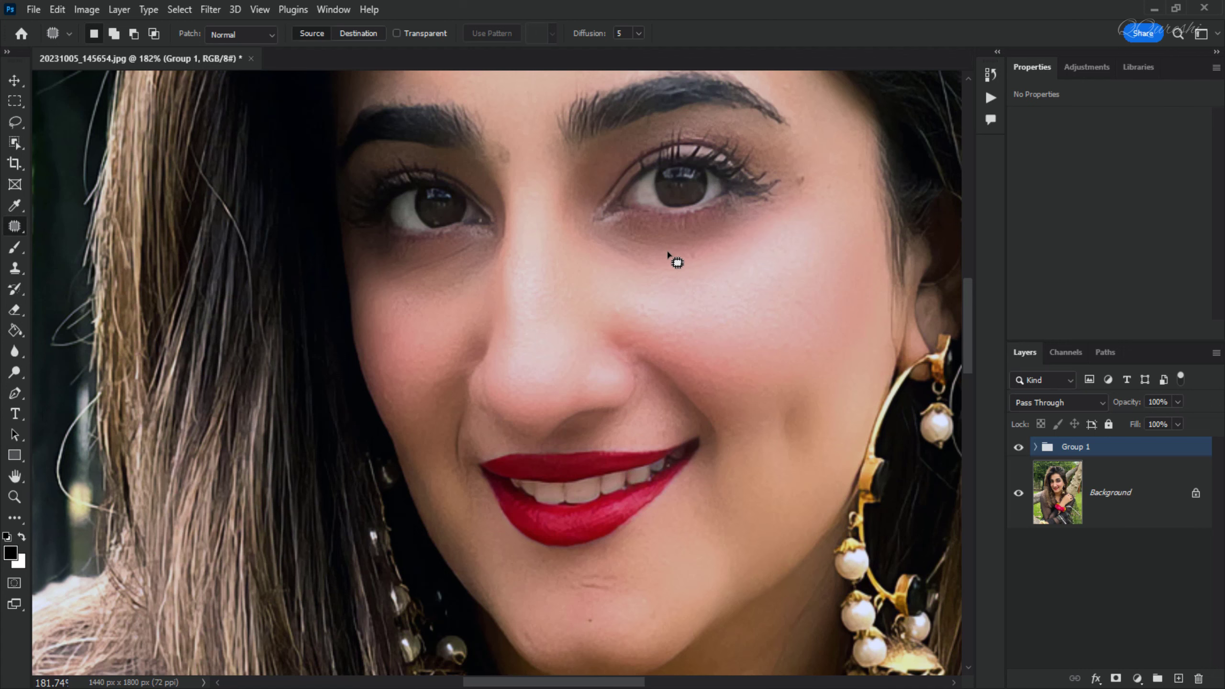
{"action": "scroll", "coordinate": [673, 261], "scroll_direction": "down", "scroll_amount": 2}
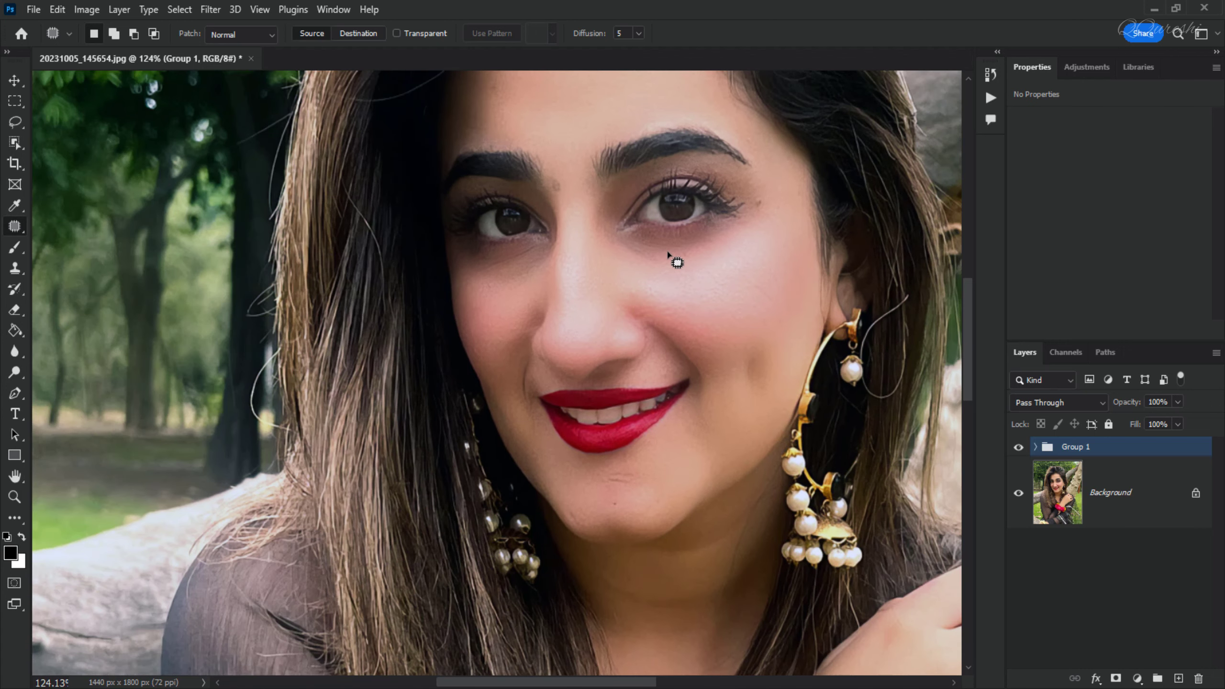
{"action": "key", "text": "ctrl+0"}
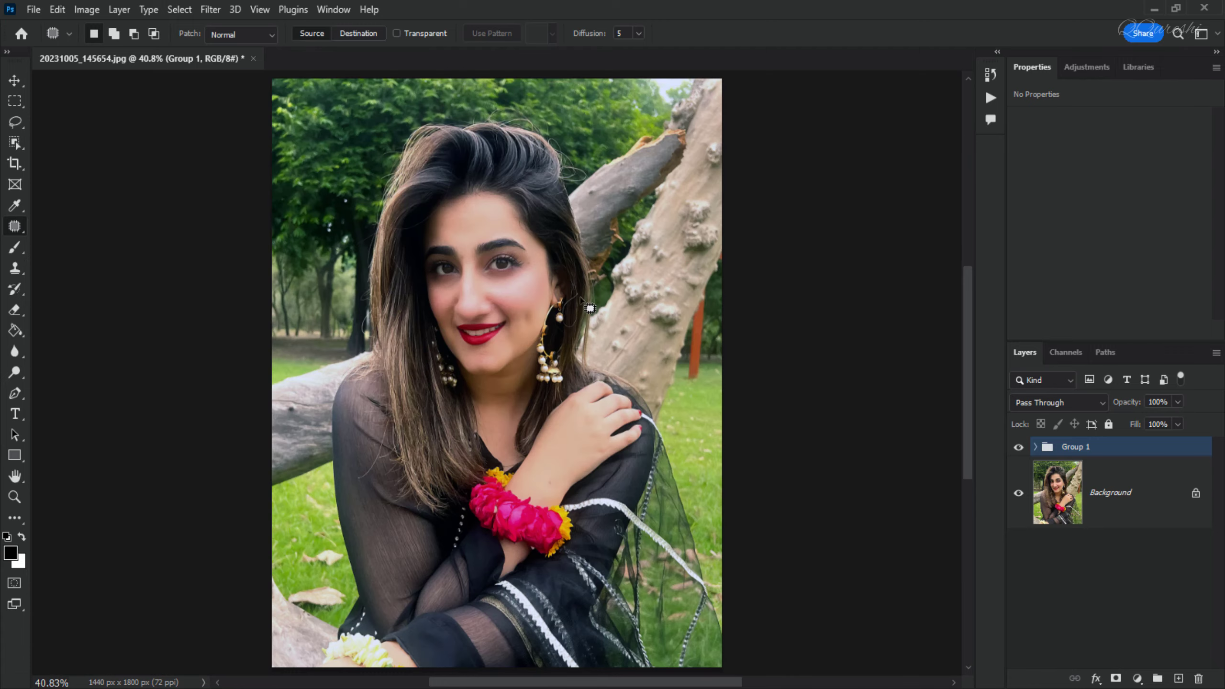
{"action": "scroll", "coordinate": [522, 282], "scroll_direction": "up", "scroll_amount": 2}
{"action": "scroll", "coordinate": [353, 279], "scroll_direction": "up", "scroll_amount": 2}
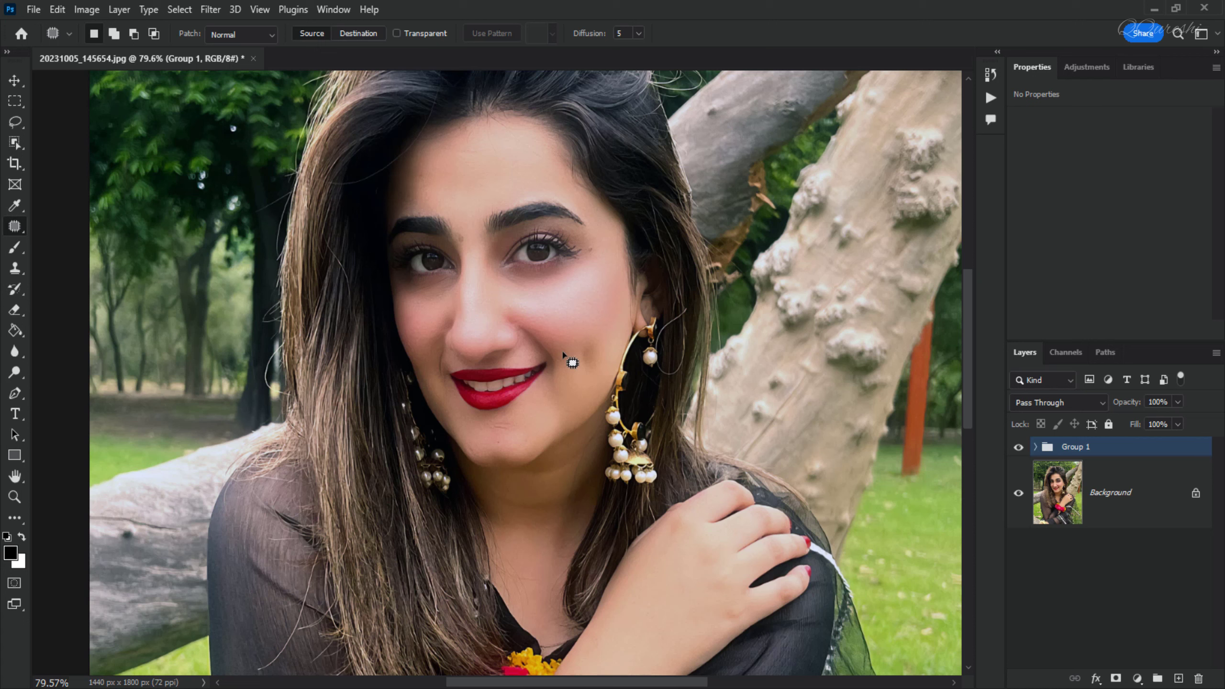
{"action": "scroll", "coordinate": [563, 354], "scroll_direction": "down", "scroll_amount": 3}
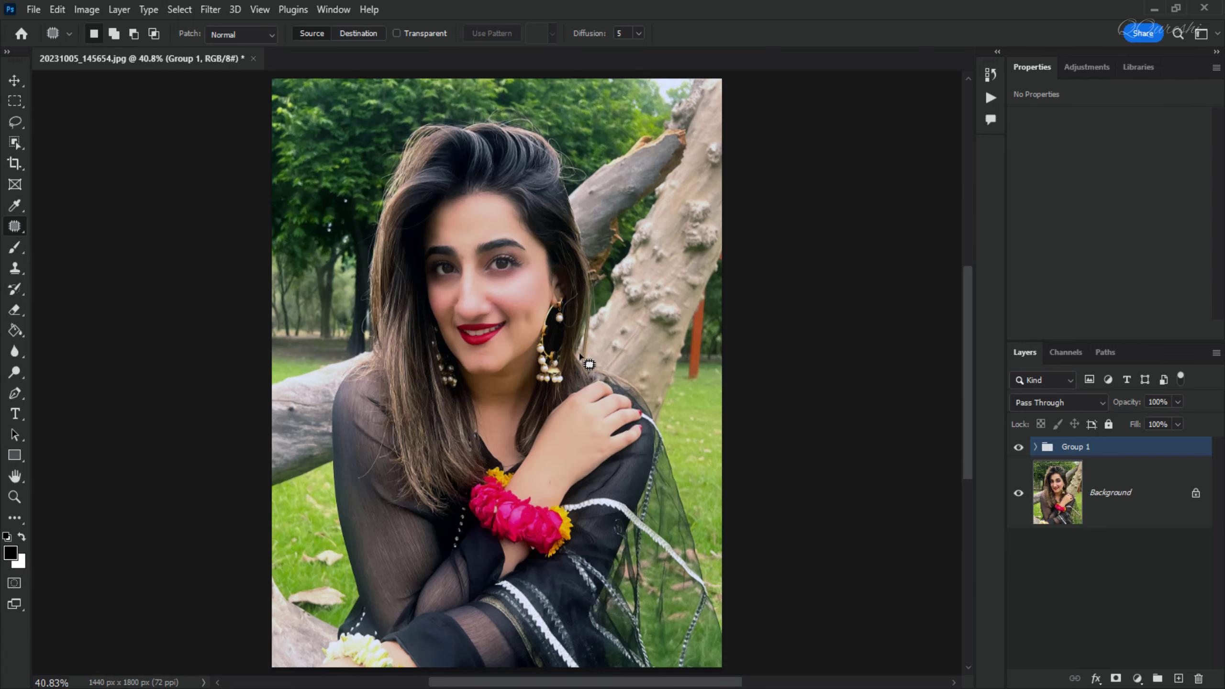
Step: Compare the full image before and after by hiding and showing Group 1, leaving the group visible
{"action": "left_click", "coordinate": [1019, 449]}
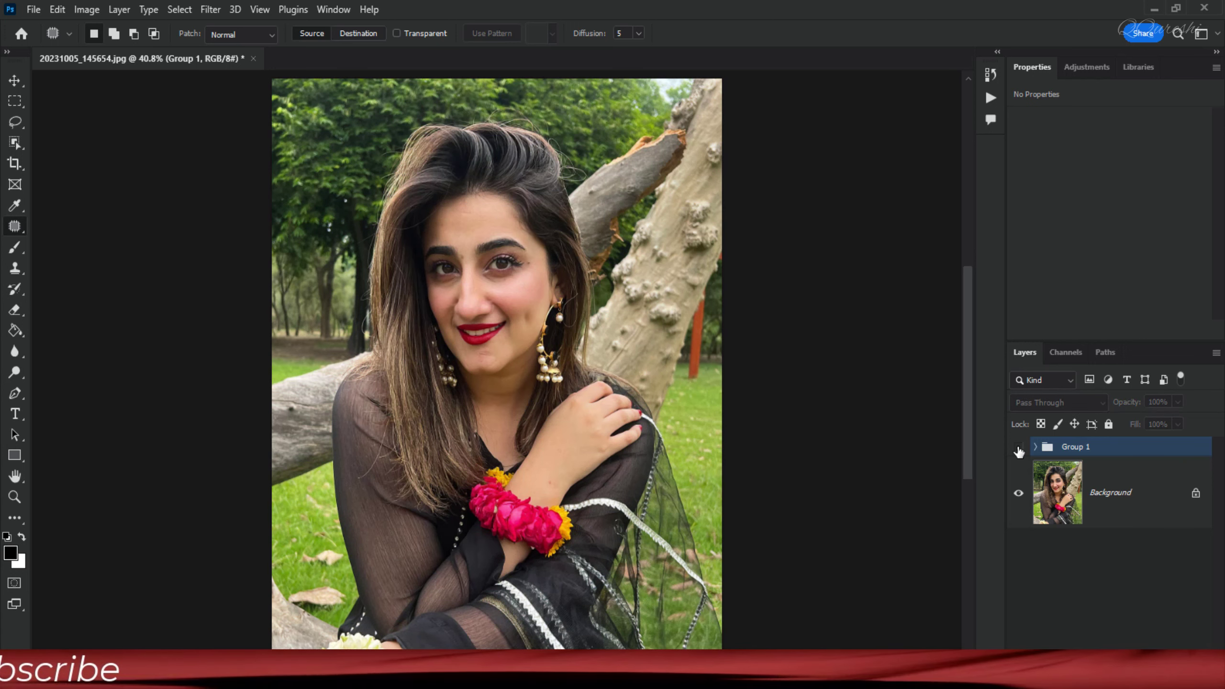
{"action": "left_click", "coordinate": [1019, 448]}
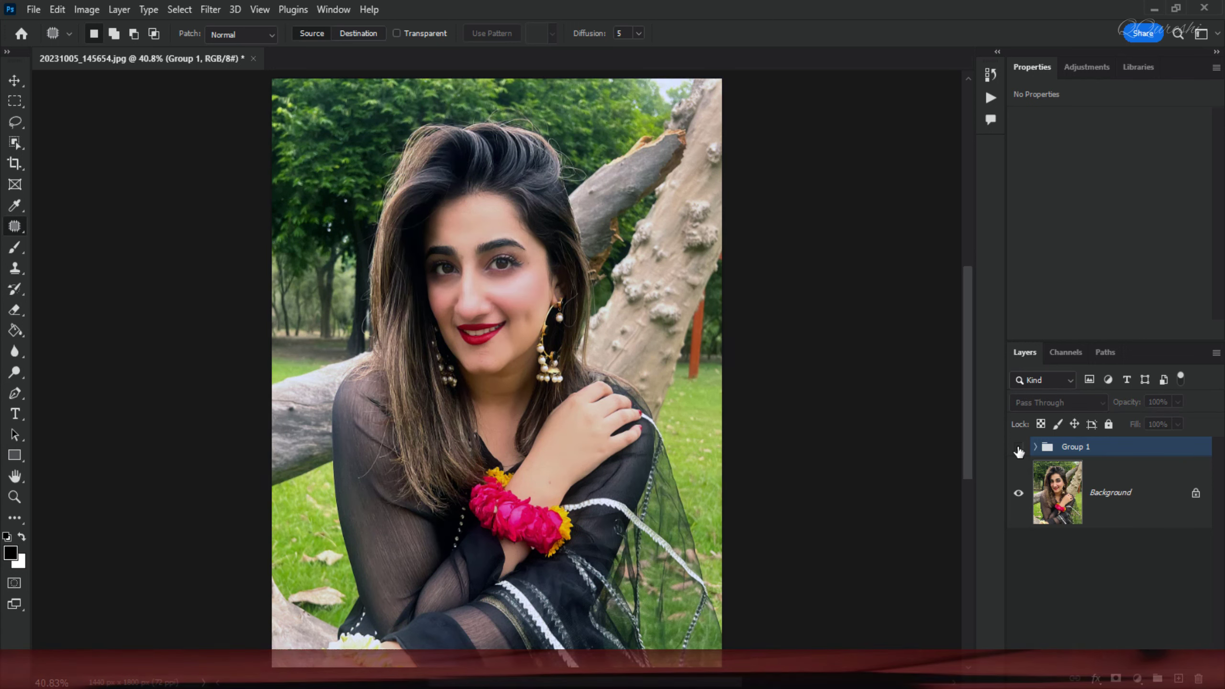
{"action": "left_click", "coordinate": [1018, 449]}
{"action": "left_click", "coordinate": [1019, 449]}
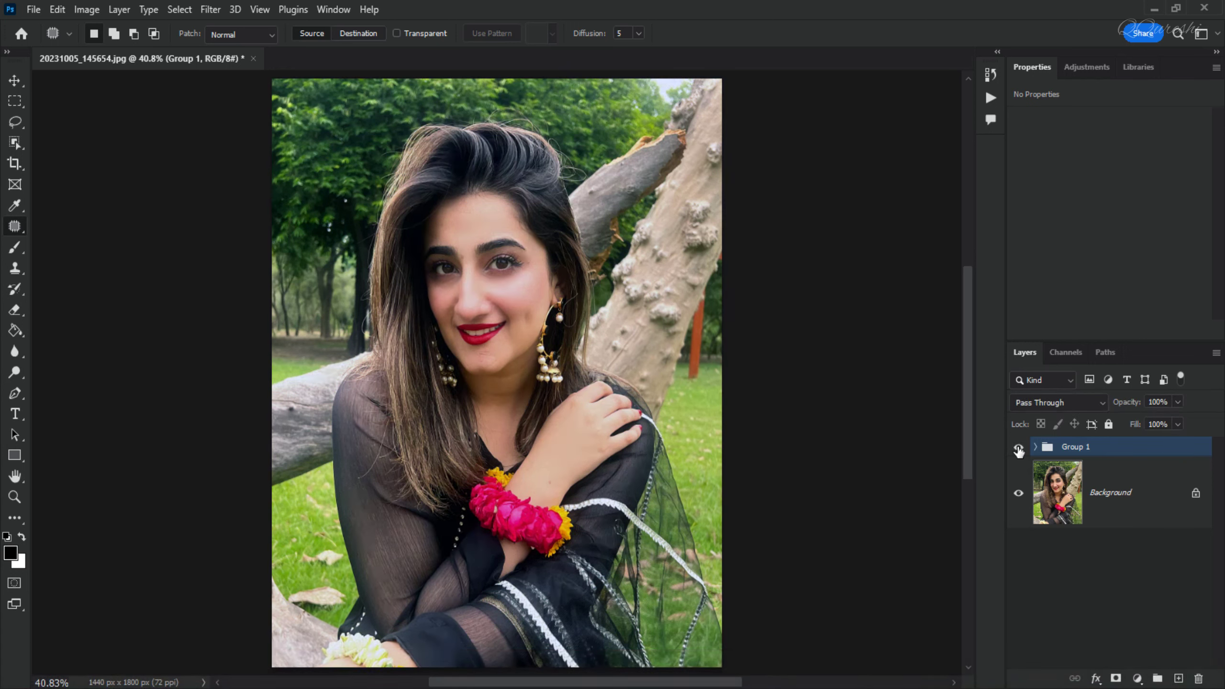